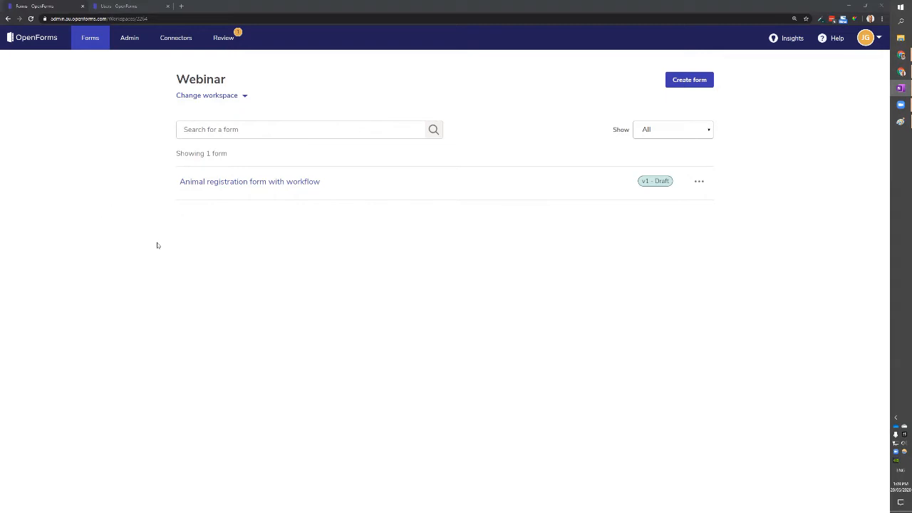
Focus the browser window showing the Webinar workspace's form list.
left_click(603, 9)
Open Animal registration form with workflow and select its animal-choice question.
left_click(312, 183)
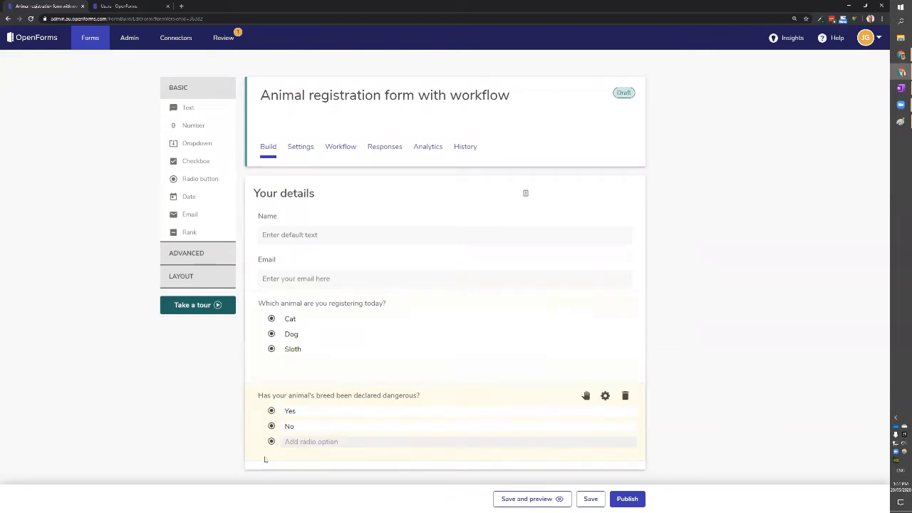
left_click(481, 300)
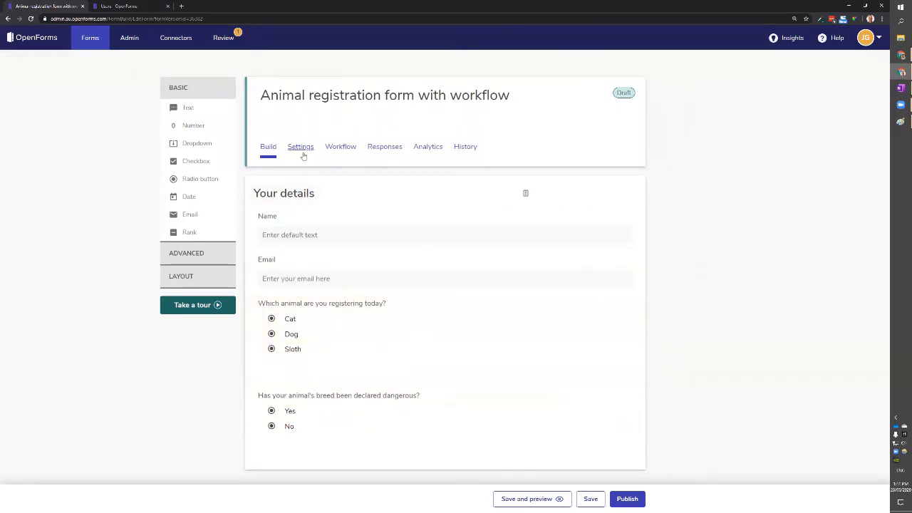
Create a response workflow for the form from the Workflow tab.
left_click(342, 147)
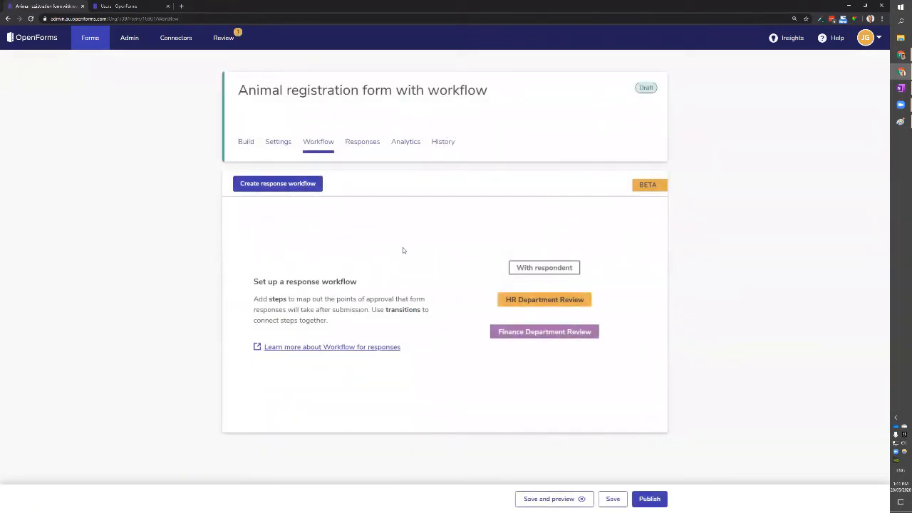
left_click(253, 185)
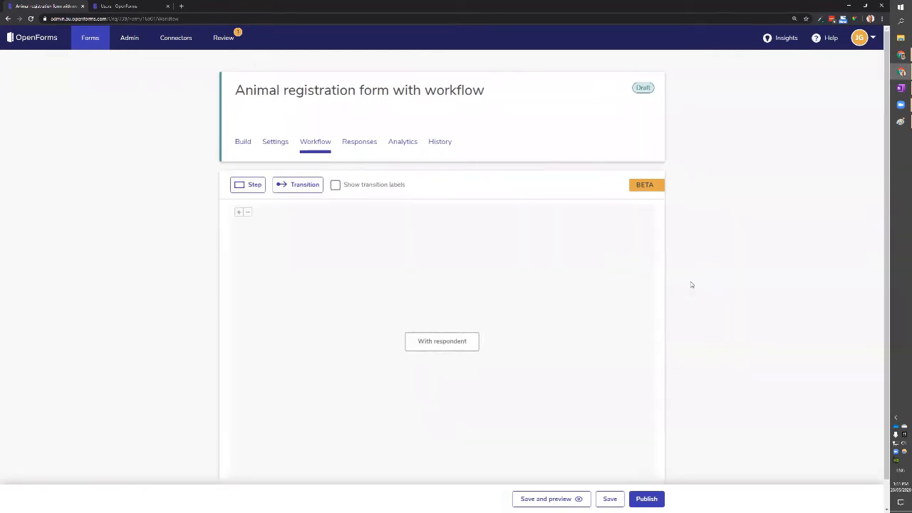
scroll(691, 285, "down", 1)
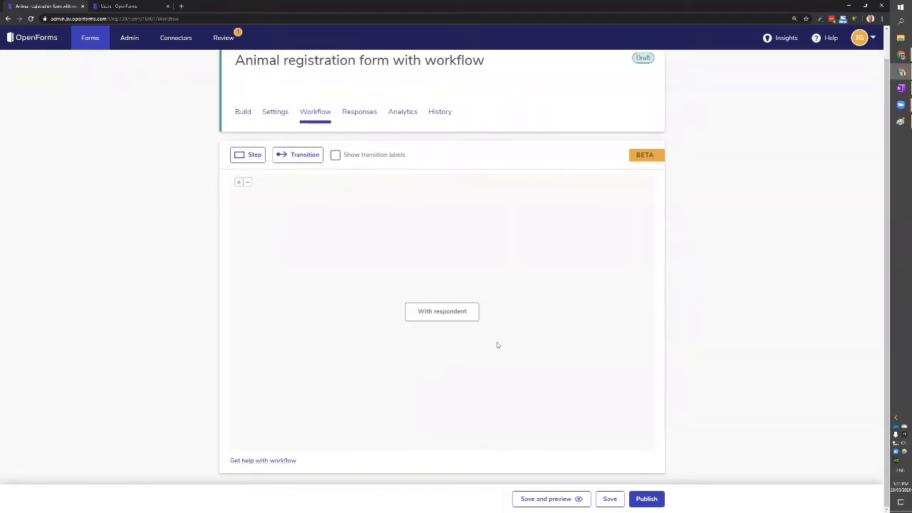
Drag the With respondent start step toward the canvas's upper left.
left_click_drag(455, 312, 454, 289)
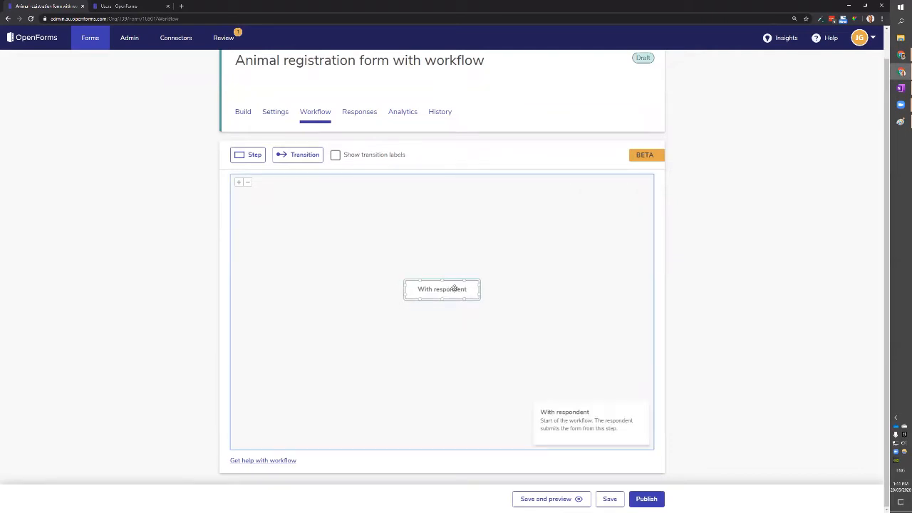
left_click(571, 318)
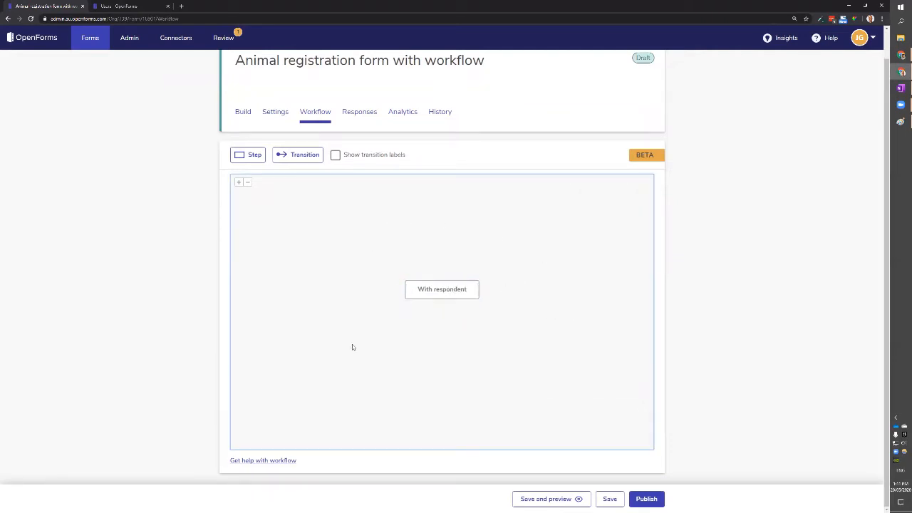
left_click_drag(456, 291, 430, 267)
left_click(430, 318)
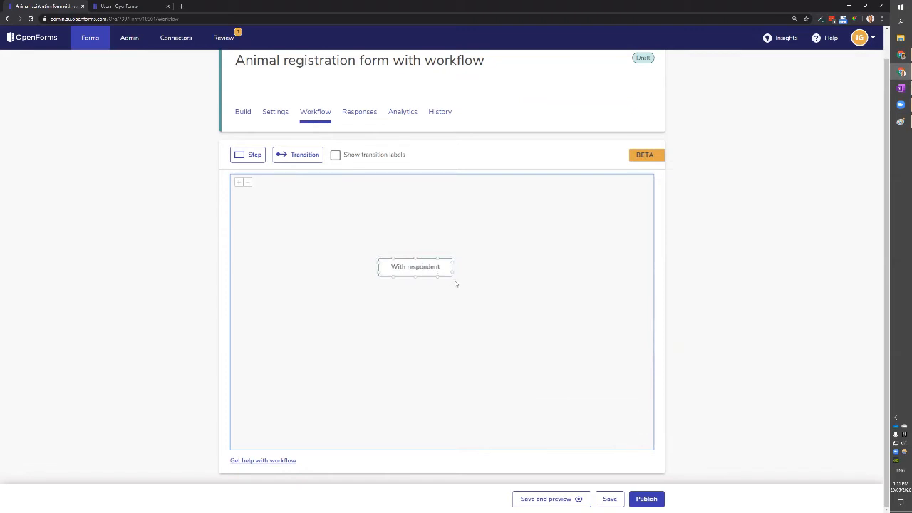
left_click_drag(428, 268, 331, 228)
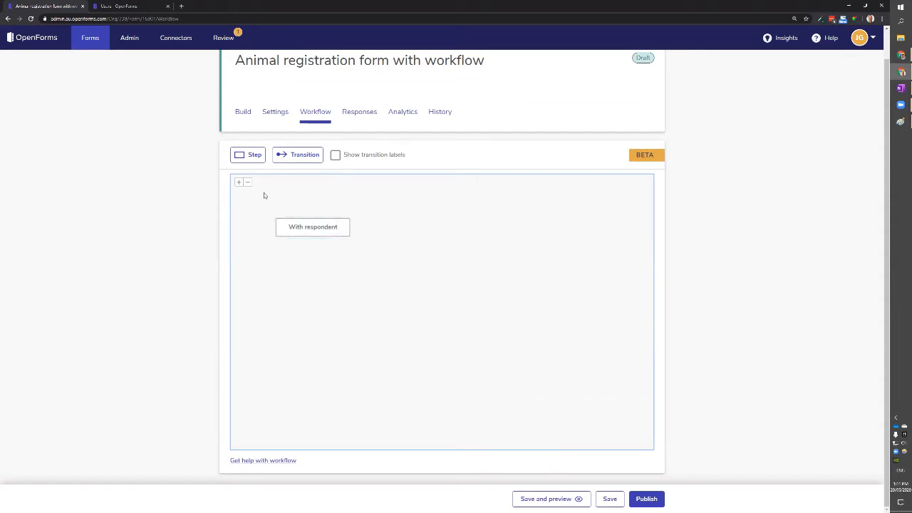
left_click(258, 156)
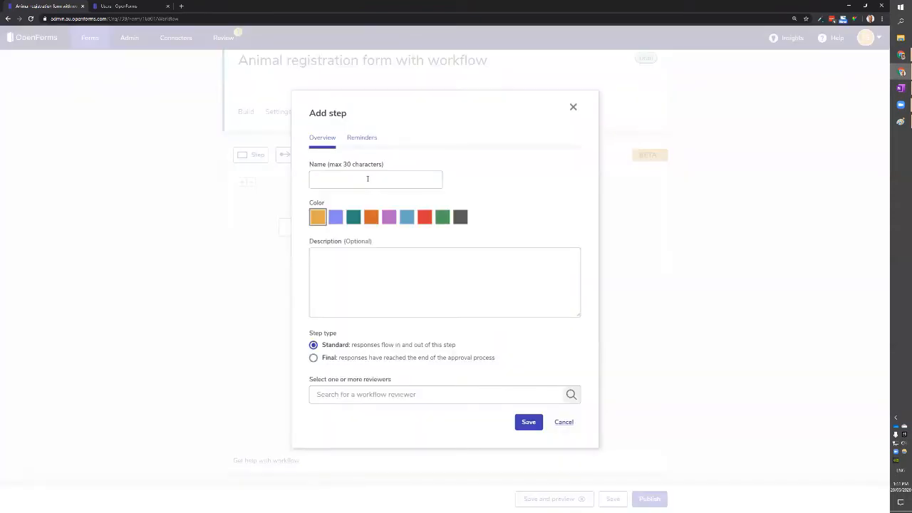
Name the new step Validate info and keep it a Standard step.
left_click(573, 110)
left_click(244, 155)
left_click(431, 178)
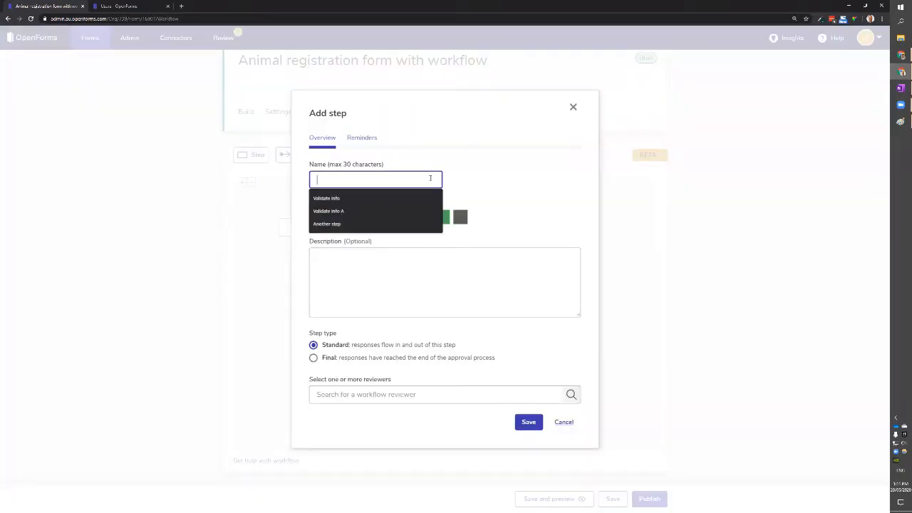
left_click(373, 199)
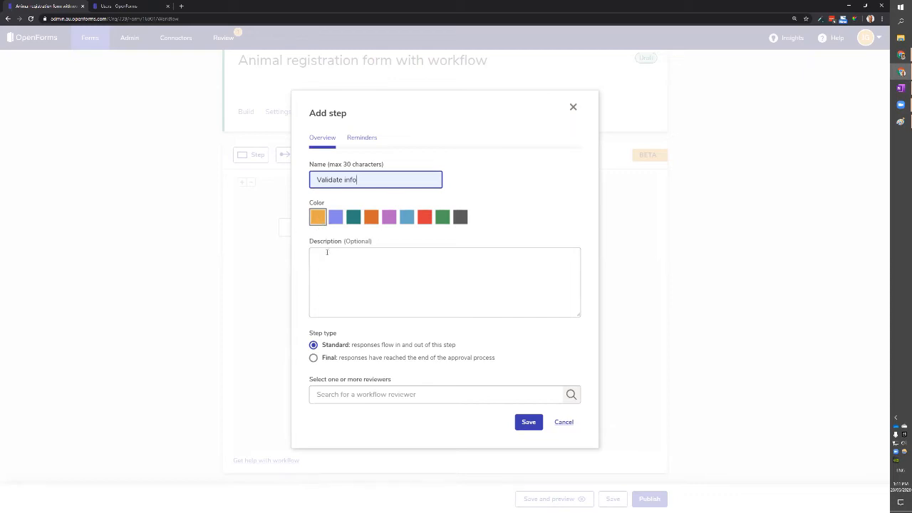
left_click(418, 288)
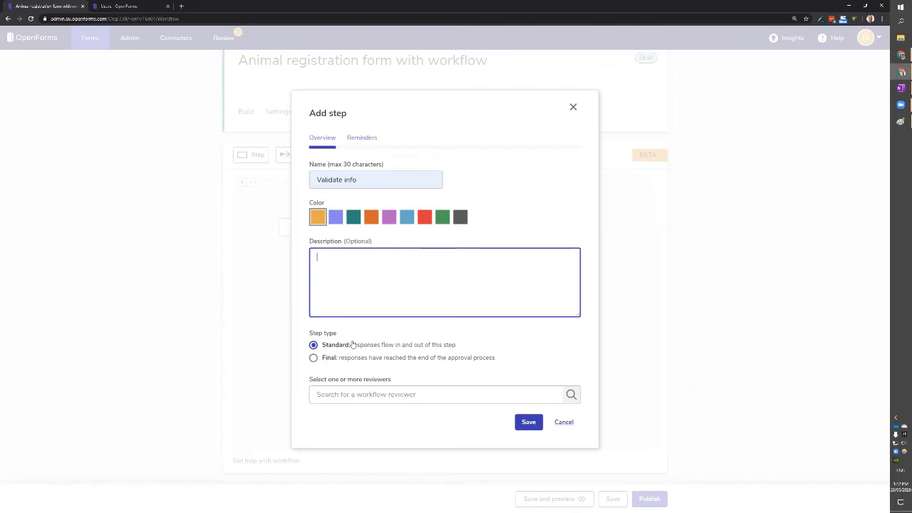
left_click(326, 358)
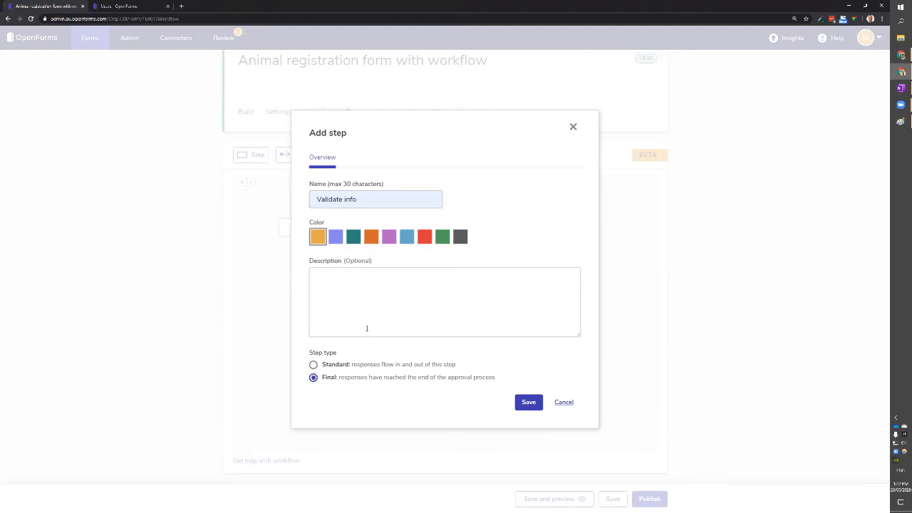
left_click(345, 365)
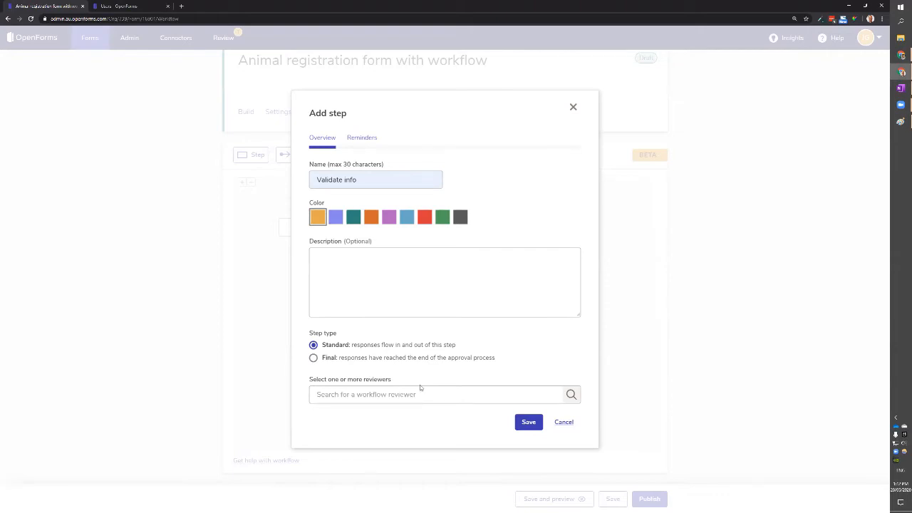
Search the reviewer field by name and assign the matching user as reviewer.
left_click(342, 395)
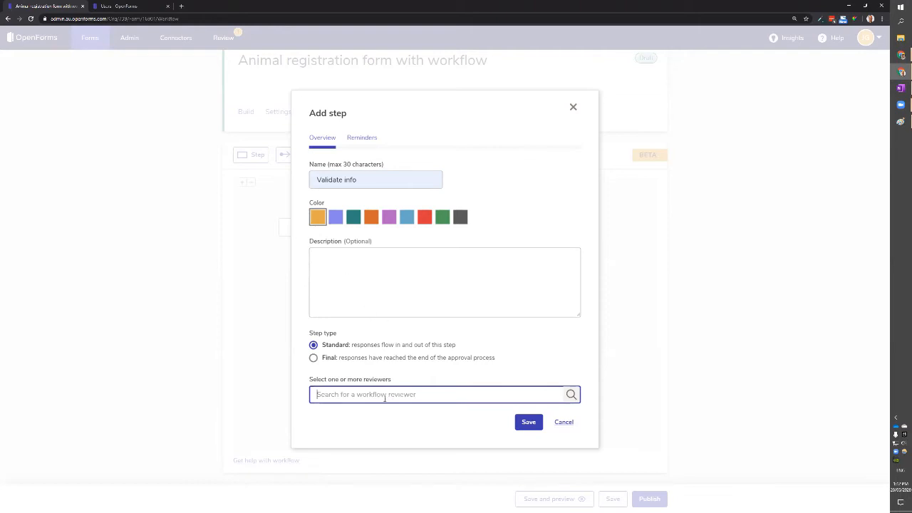
type("jord")
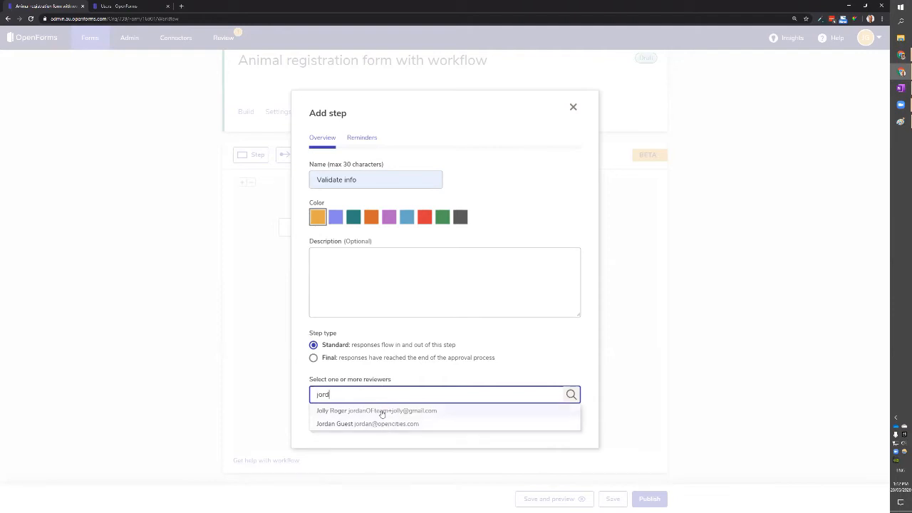
left_click(344, 426)
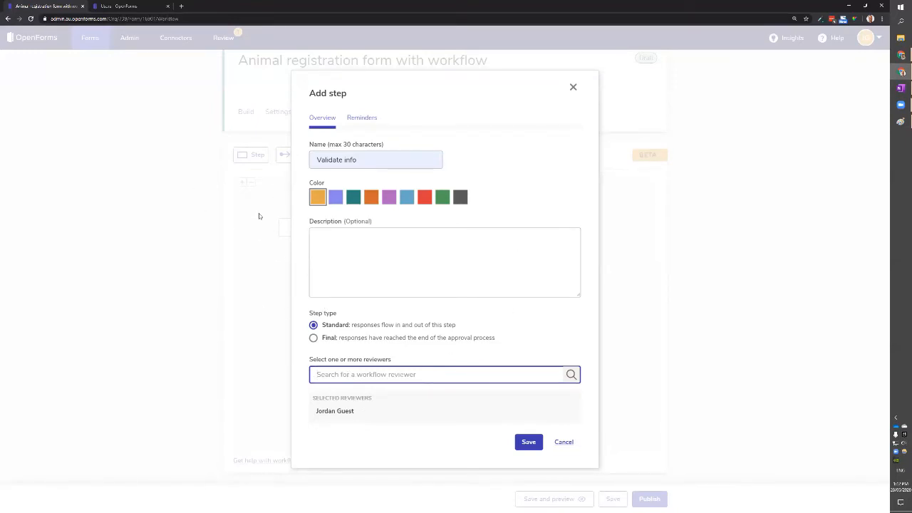
left_click(132, 6)
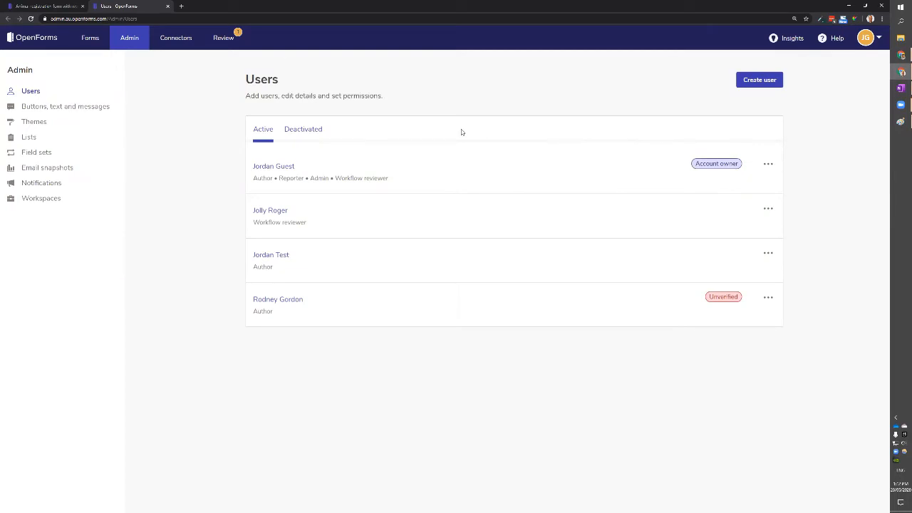
Keep the other user's Reviewer permission enabled in the Users tab, then close it.
left_click(768, 208)
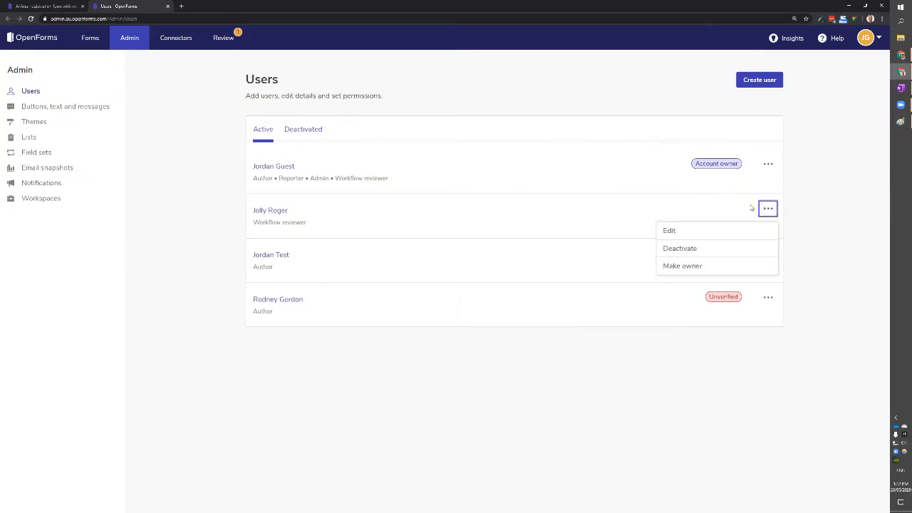
left_click(701, 239)
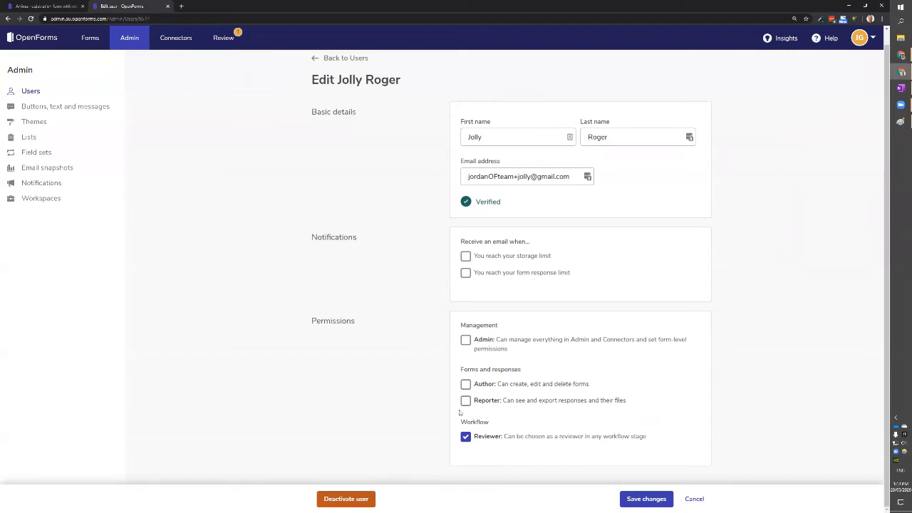
left_click_drag(652, 437, 506, 445)
left_click(486, 437)
key("ctrl+w")
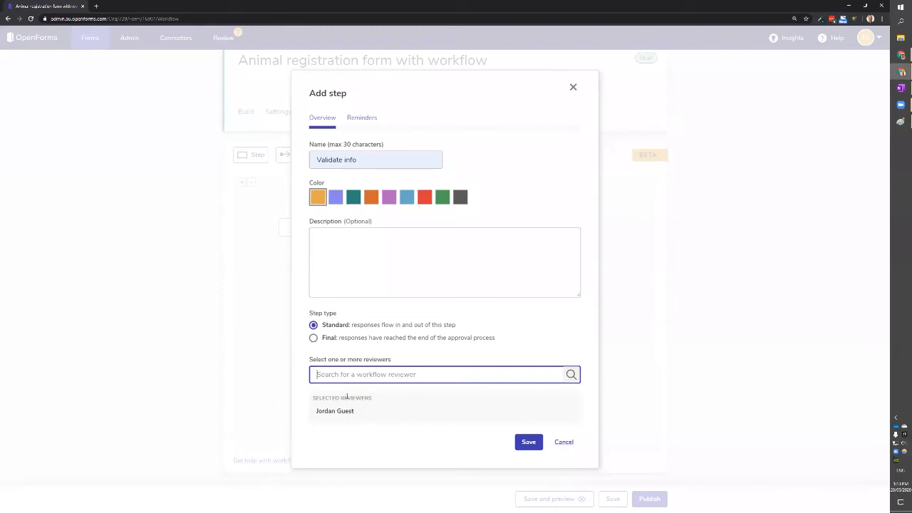
Save the Validate info step and position it below With respondent.
left_click(529, 442)
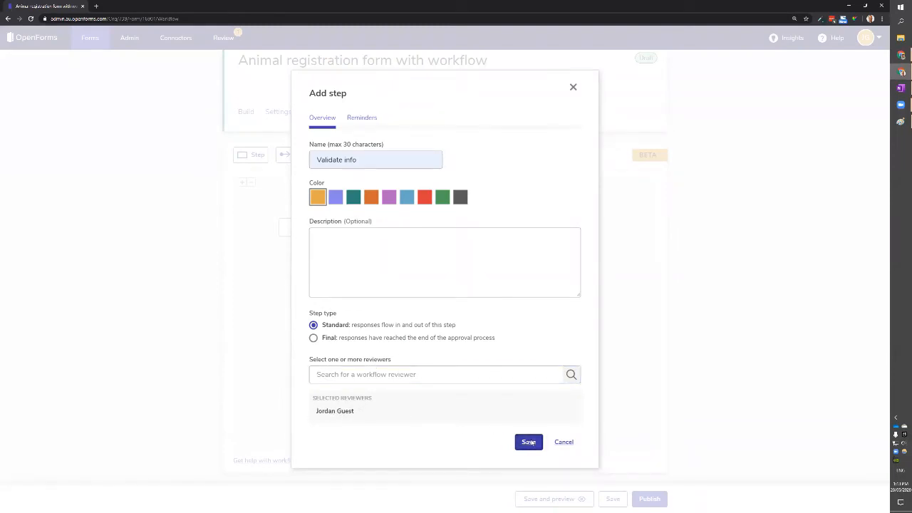
left_click_drag(317, 307, 378, 293)
left_click_drag(310, 224, 302, 226)
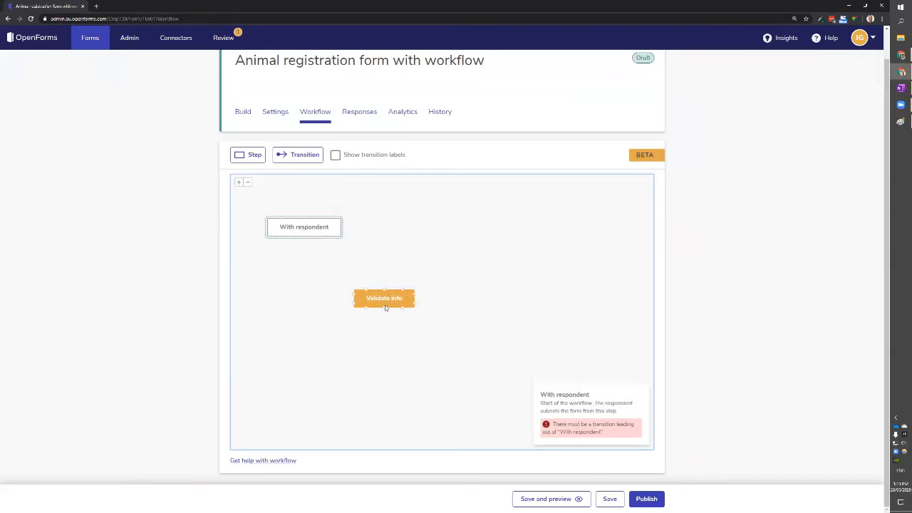
left_click_drag(385, 302, 380, 297)
left_click(394, 335)
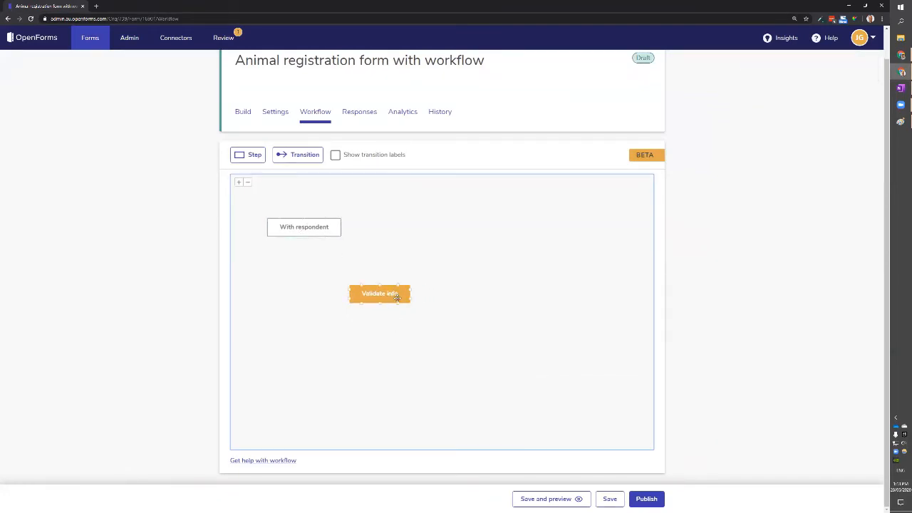
Add a red Final step named Rejected and place it lower right.
left_click(251, 159)
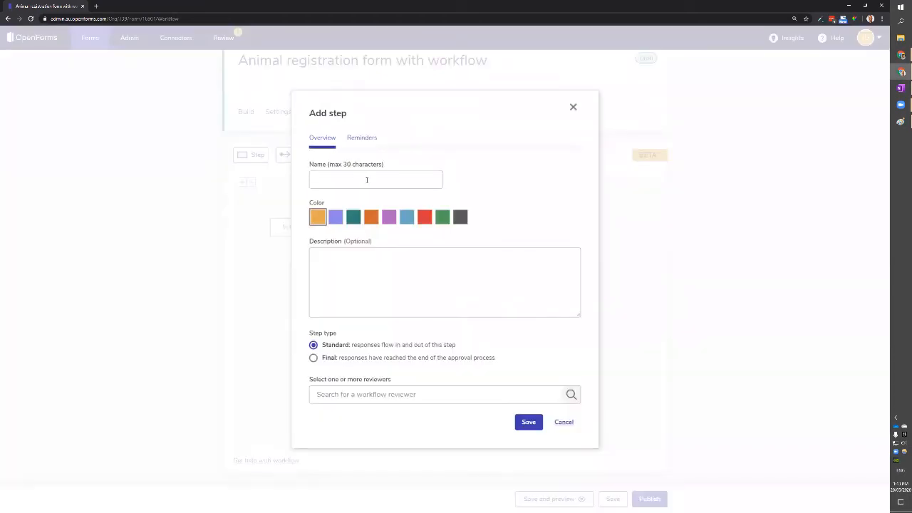
left_click(366, 179)
type("Rejected")
left_click(428, 220)
left_click(322, 358)
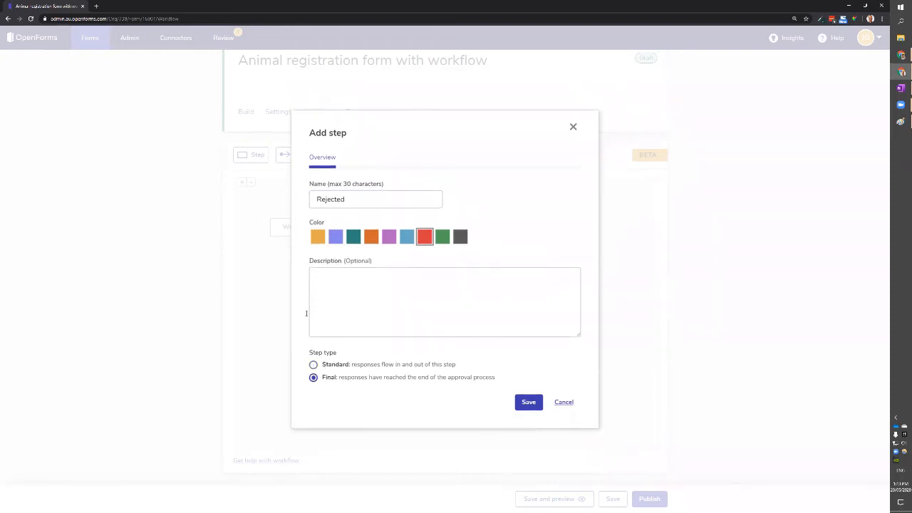
left_click(527, 403)
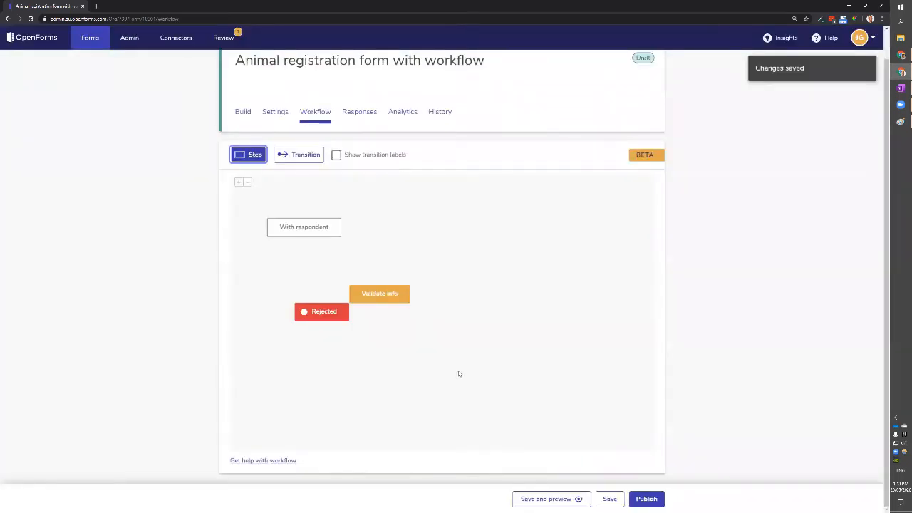
left_click_drag(314, 312, 417, 358)
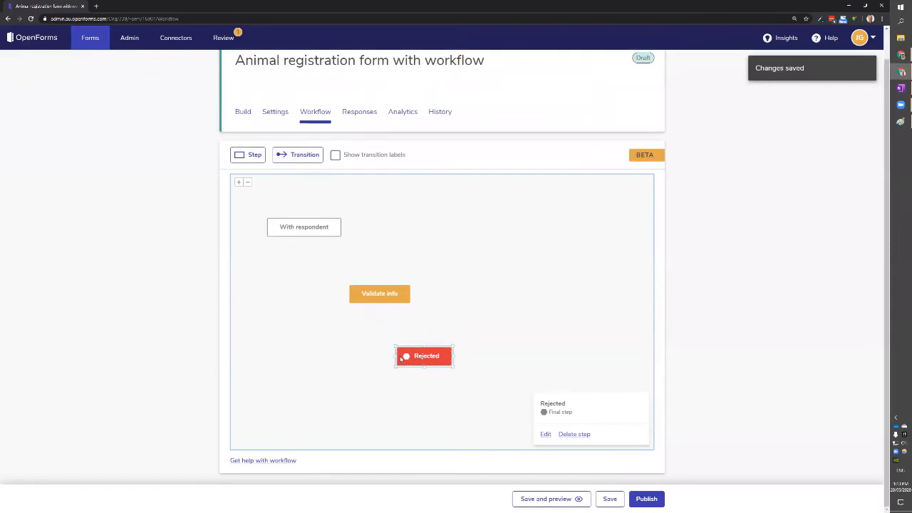
left_click_drag(383, 295, 360, 290)
left_click(441, 306)
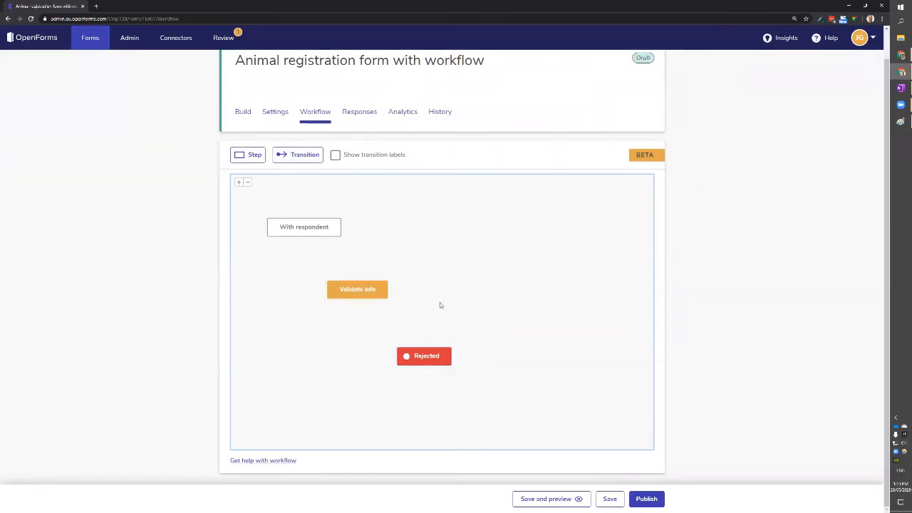
left_click(249, 155)
left_click(342, 180)
Save a purple Send tags and docs step with two reviewers, right of Validate info.
type("Send tags and docs")
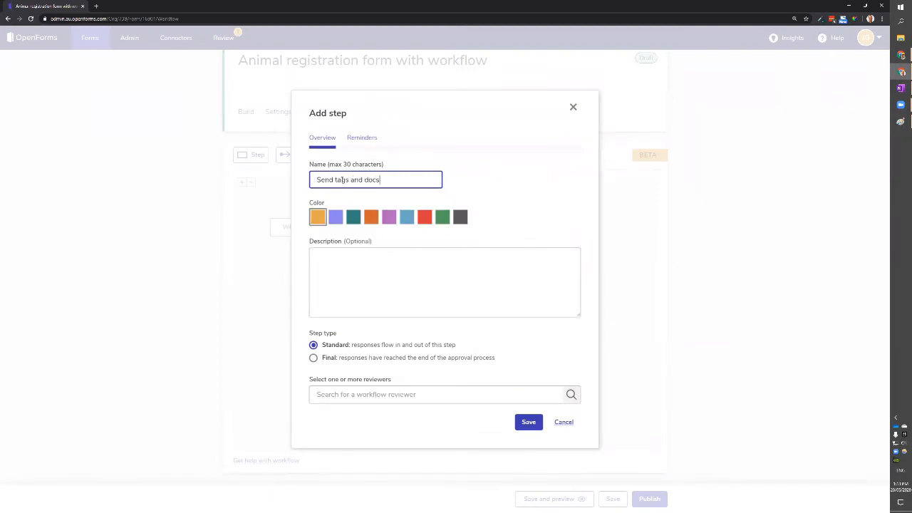
left_click(389, 217)
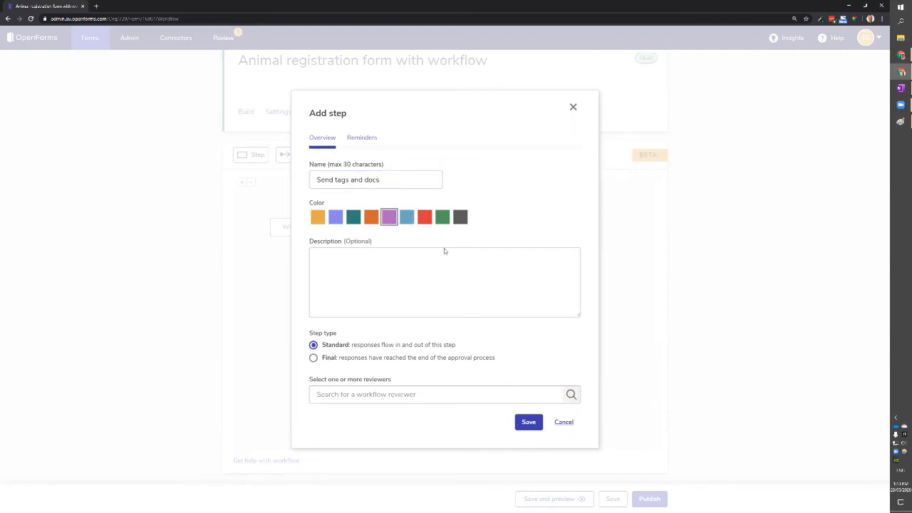
left_click(358, 397)
type("jordan")
left_click(356, 425)
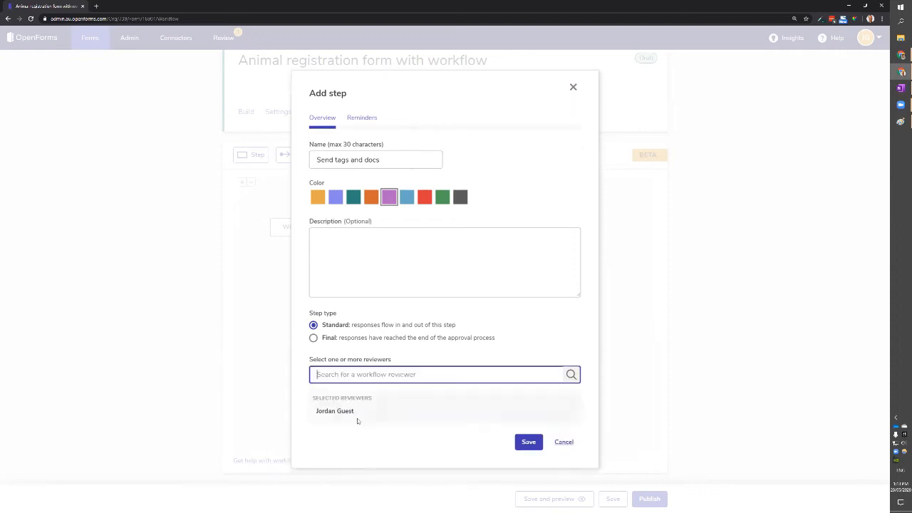
type("jolly")
left_click(344, 387)
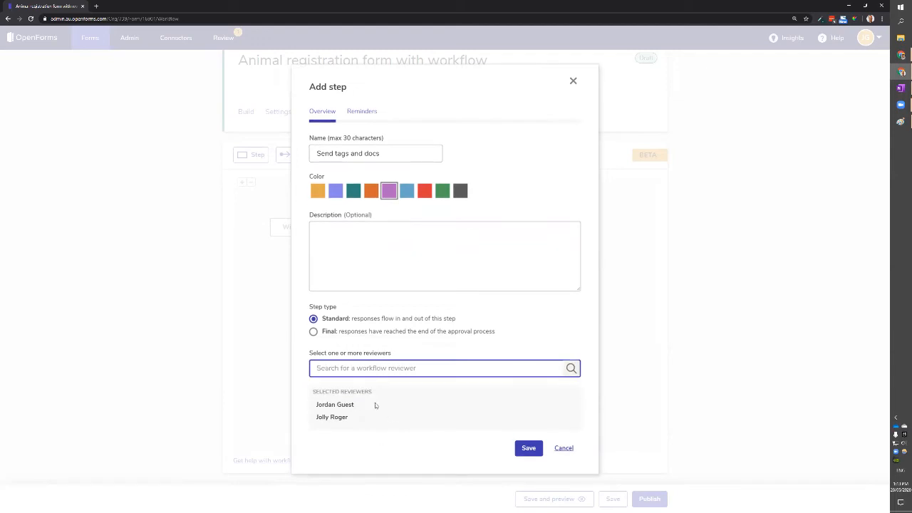
left_click(529, 448)
left_click_drag(324, 311, 503, 289)
Add a green Final step named Finalised at the diagram's lower right.
left_click(243, 156)
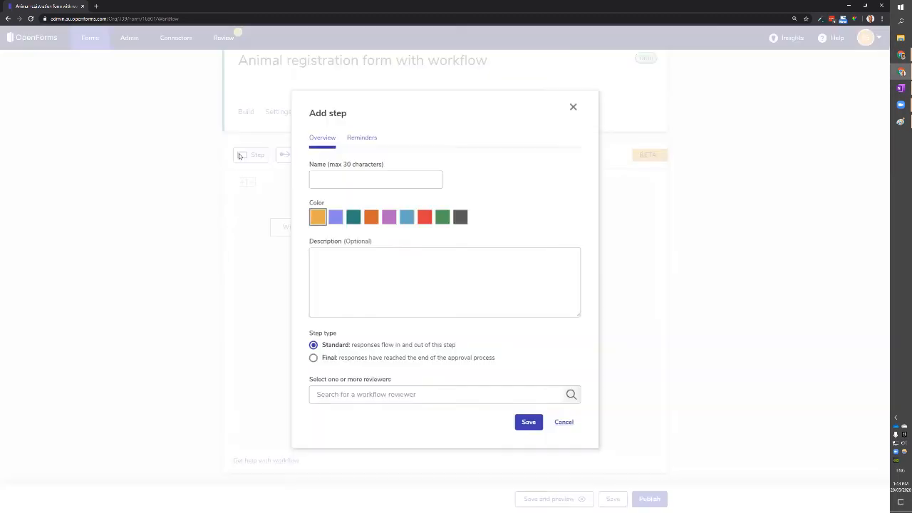
left_click(349, 181)
type("Finalised")
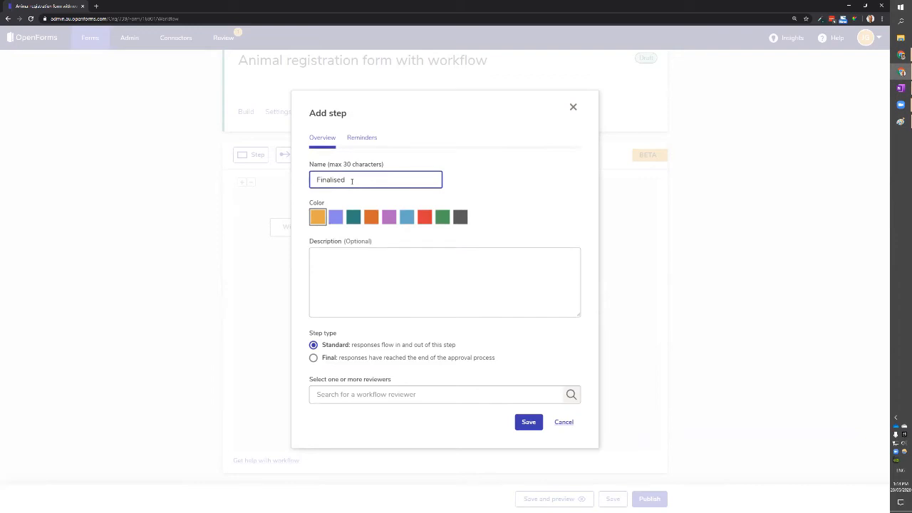
left_click(441, 221)
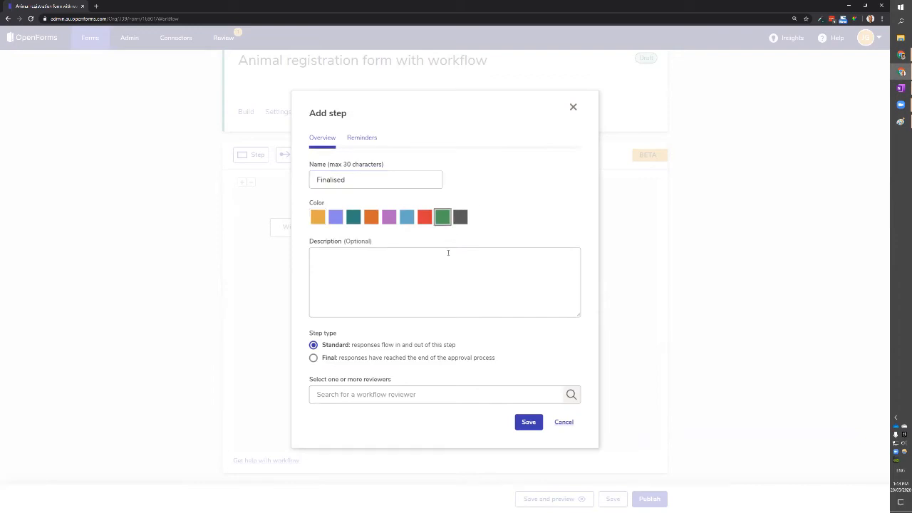
left_click(314, 358)
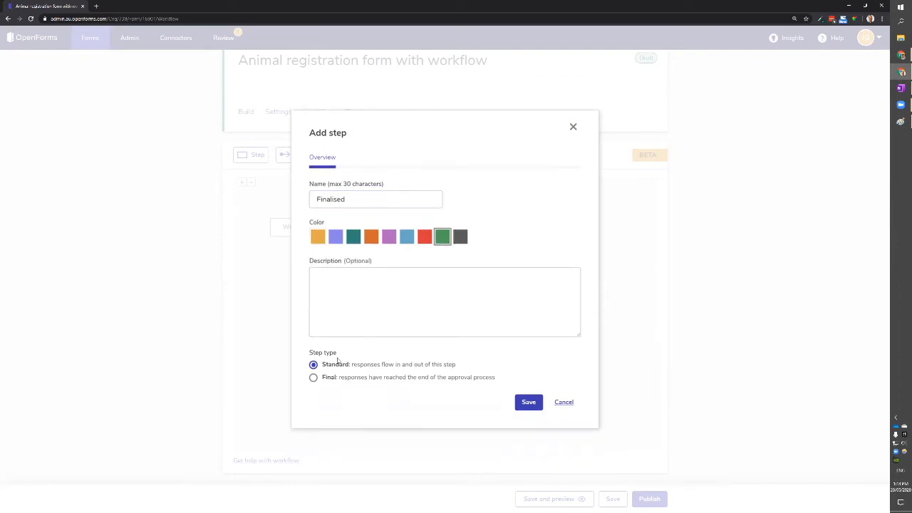
left_click(531, 405)
left_click_drag(314, 321, 550, 358)
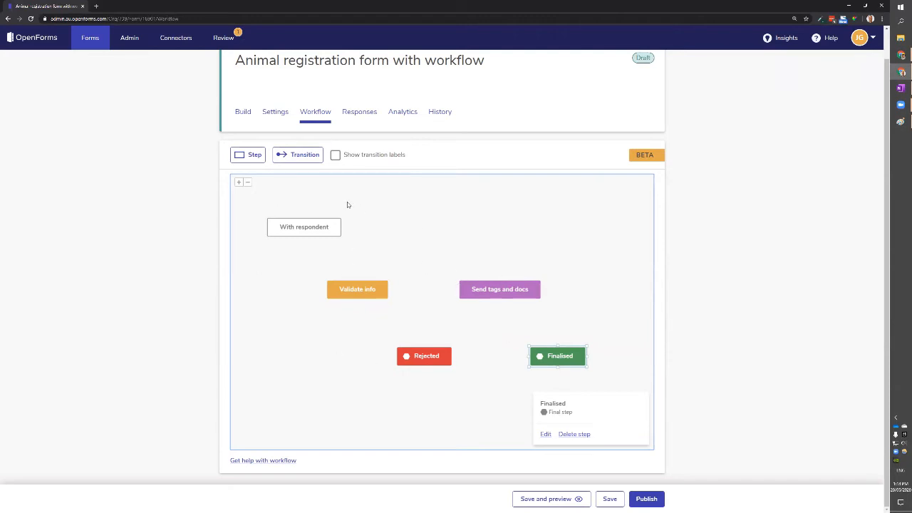
Add an orange Dangerous breed step with one reviewer.
left_click(307, 229)
left_click(248, 155)
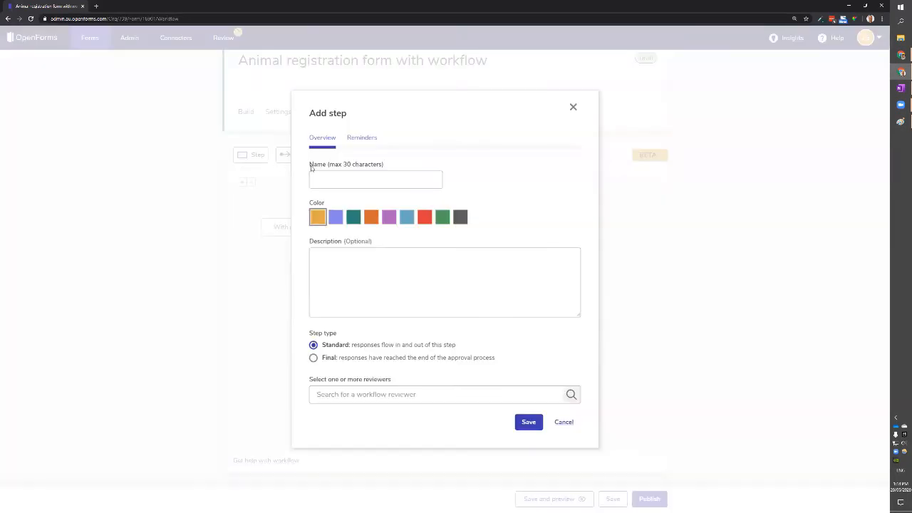
left_click(368, 223)
left_click(366, 179)
type("Da")
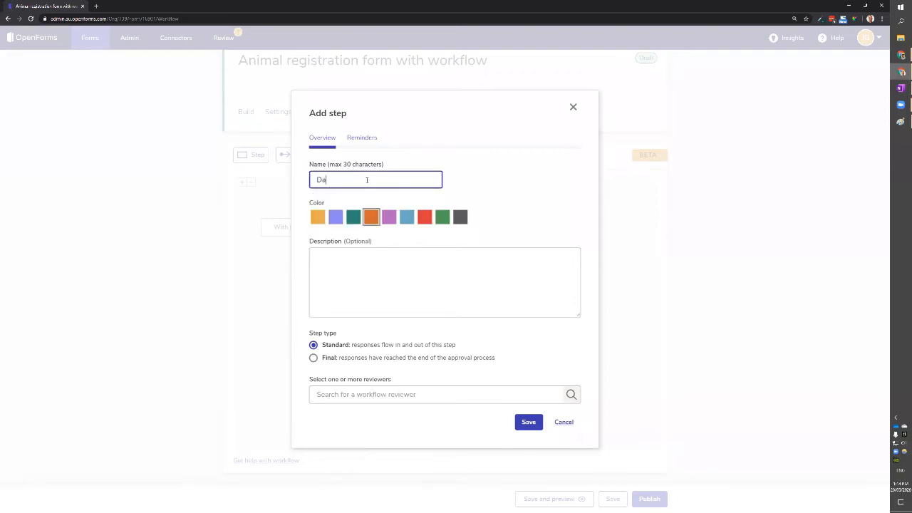
type("ngerous breed")
left_click(397, 278)
left_click(362, 390)
type("jordan")
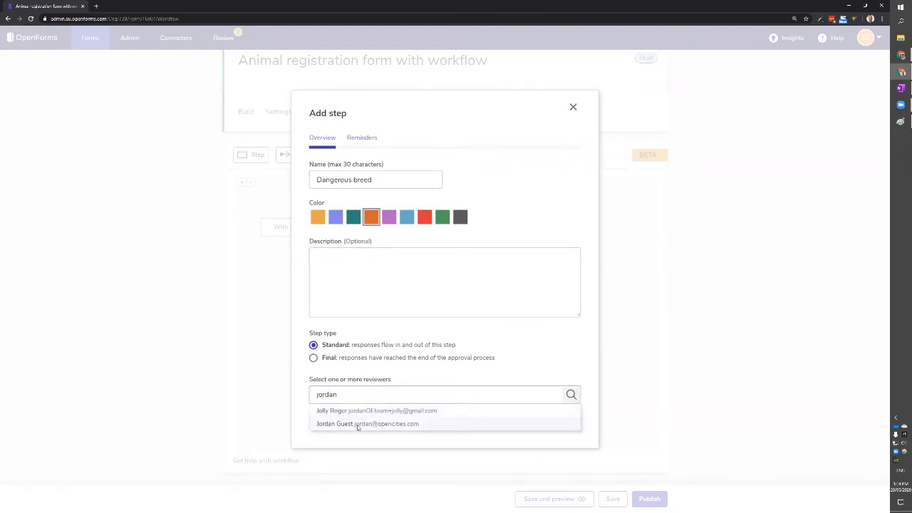
left_click(356, 426)
left_click(528, 442)
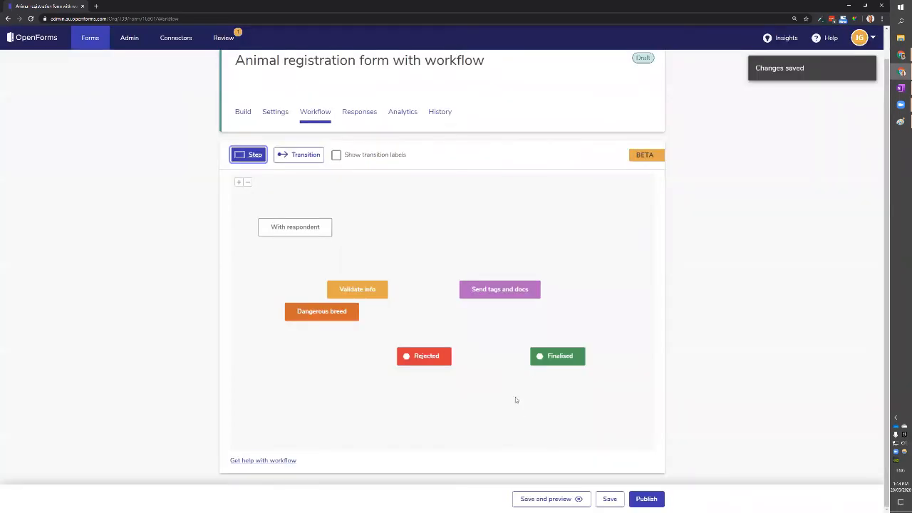
Tidy the step layout and draw a transition from Validate info to Rejected.
left_click_drag(331, 313, 405, 230)
left_click(501, 257)
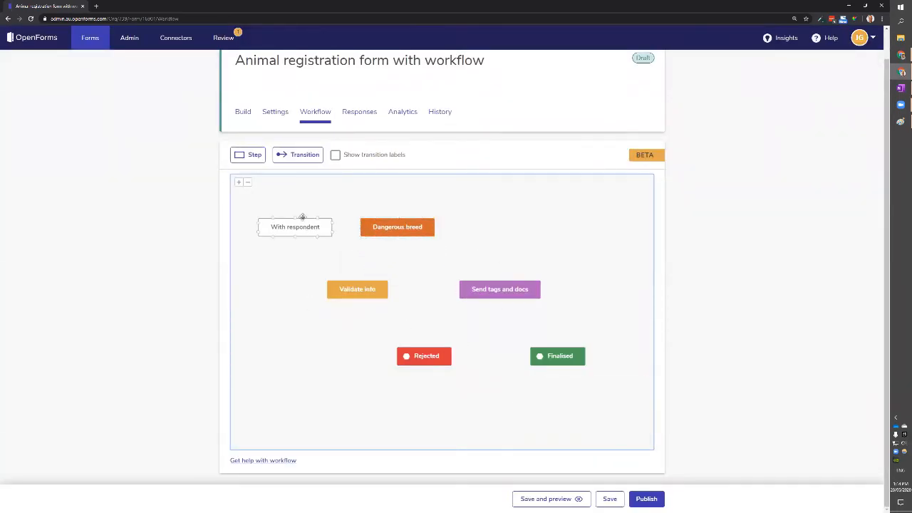
left_click_drag(311, 229, 303, 213)
left_click_drag(349, 290, 336, 290)
left_click_drag(504, 292, 536, 291)
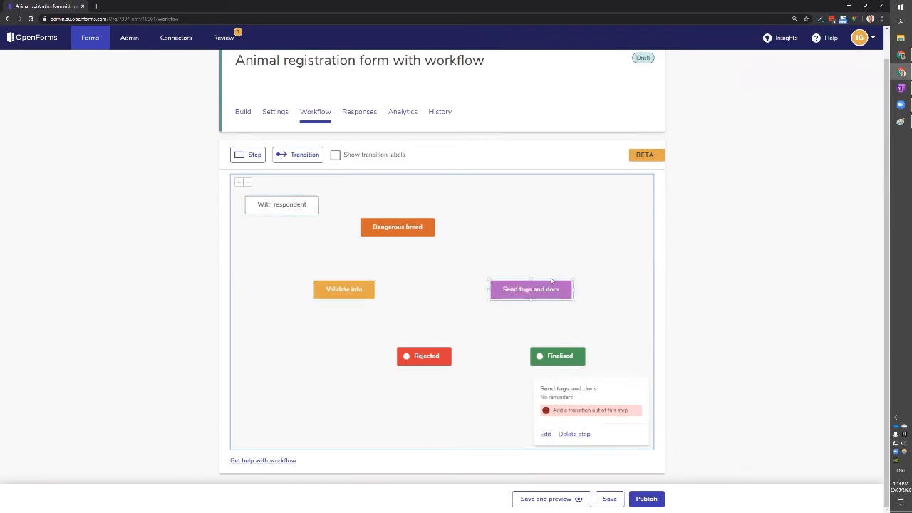
left_click(629, 275)
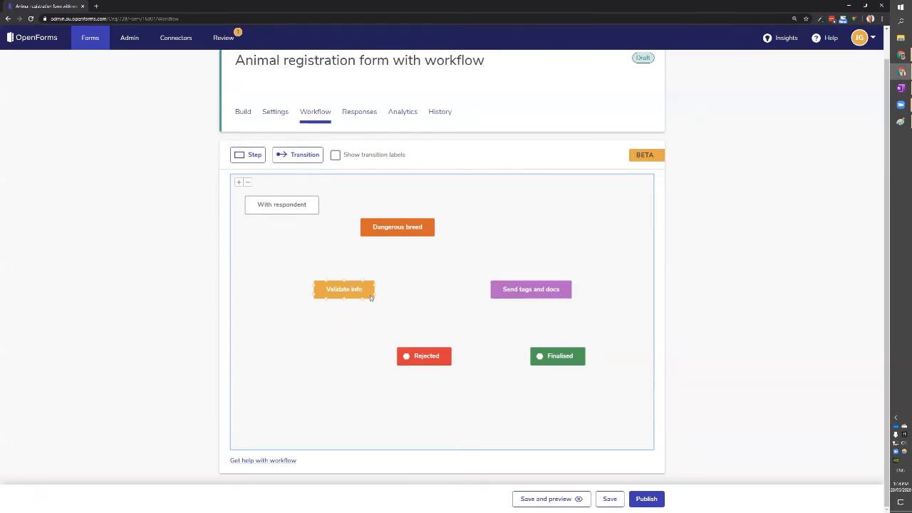
left_click_drag(361, 288, 363, 284)
left_click(459, 297)
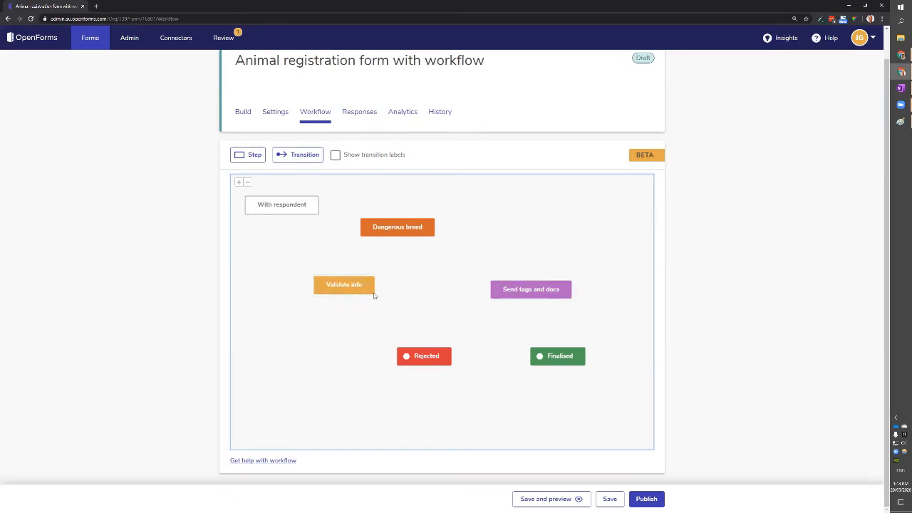
left_click_drag(373, 288, 423, 349)
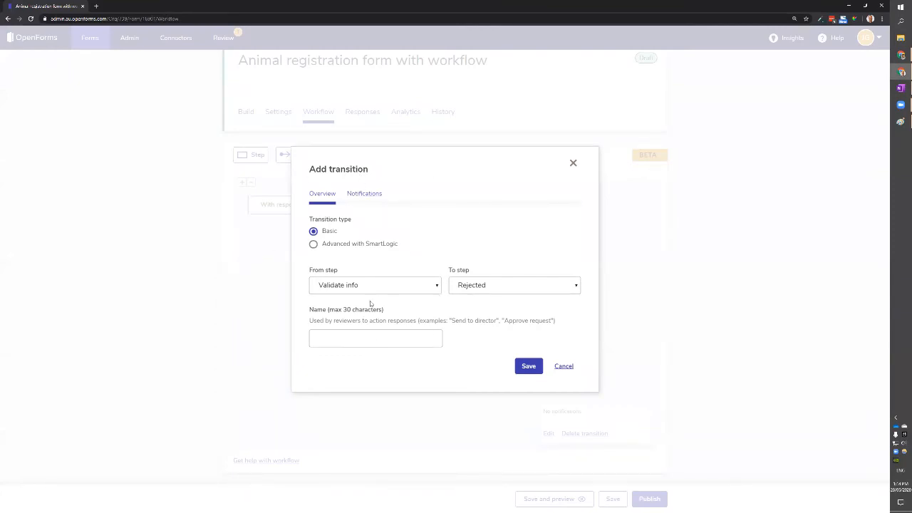
Name the Validate info to Rejected transition Reject and save it.
left_click(362, 336)
type("Reject")
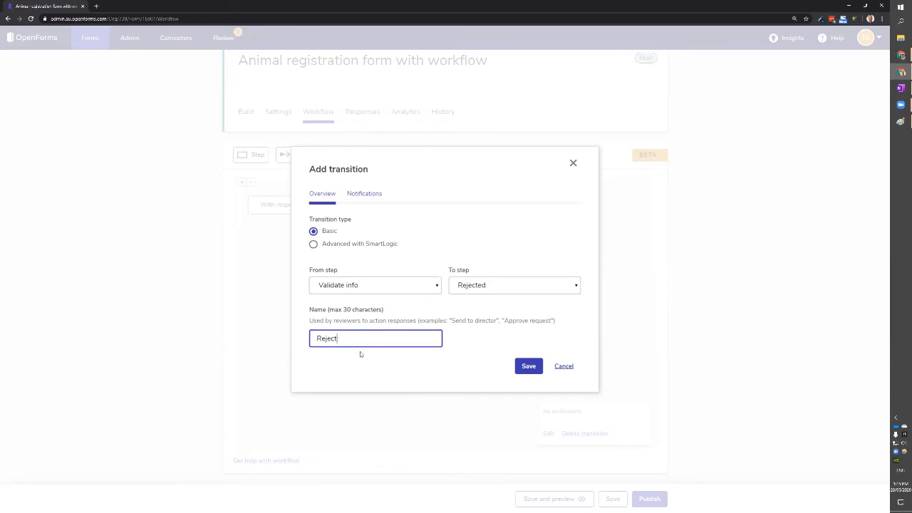
left_click(528, 367)
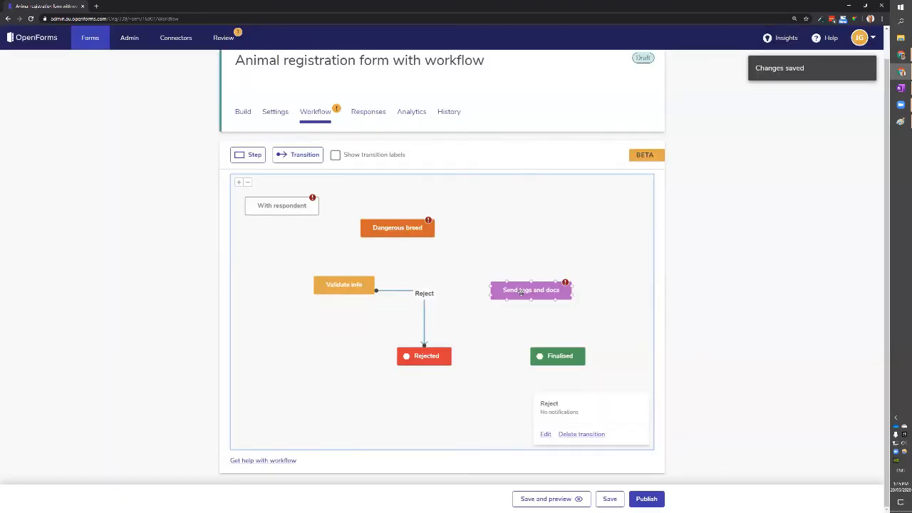
Add an Approve transition from Validate info to Send tags and docs.
left_click_drag(522, 290, 522, 285)
left_click(476, 286)
left_click_drag(375, 281, 487, 283)
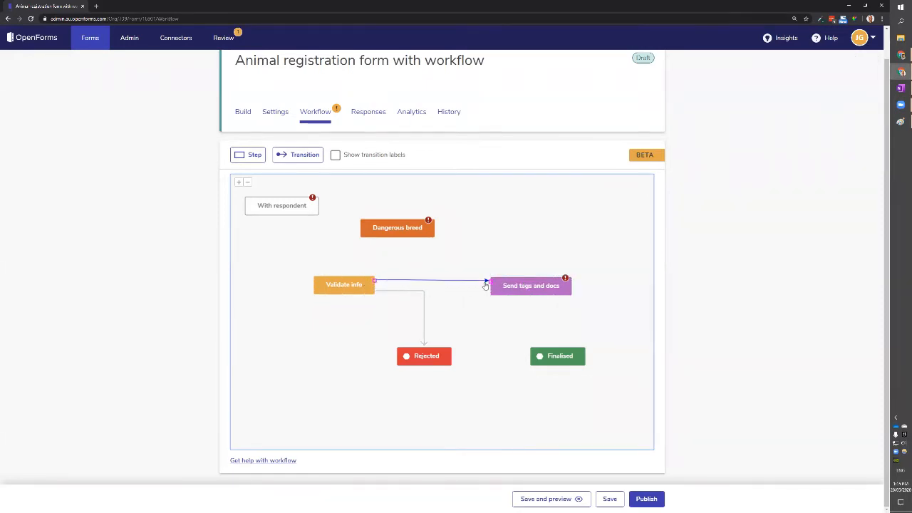
left_click(391, 337)
type("Approve")
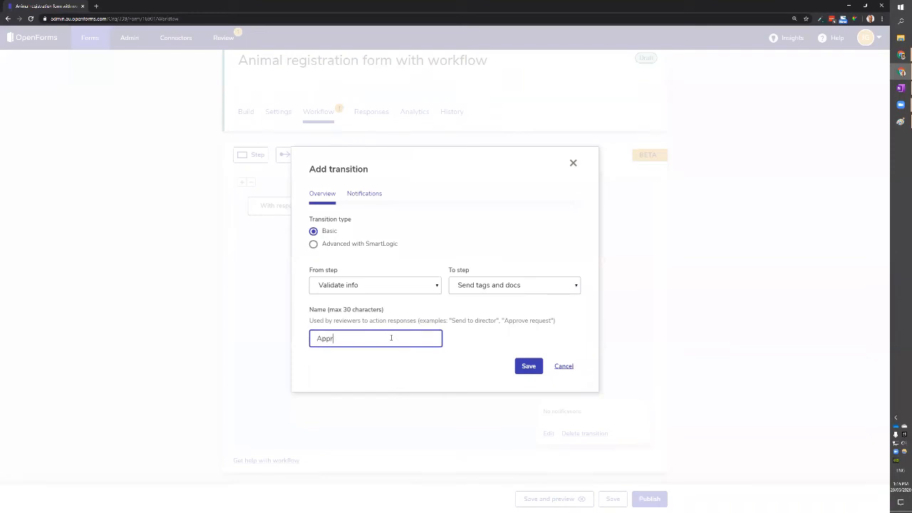
left_click(535, 367)
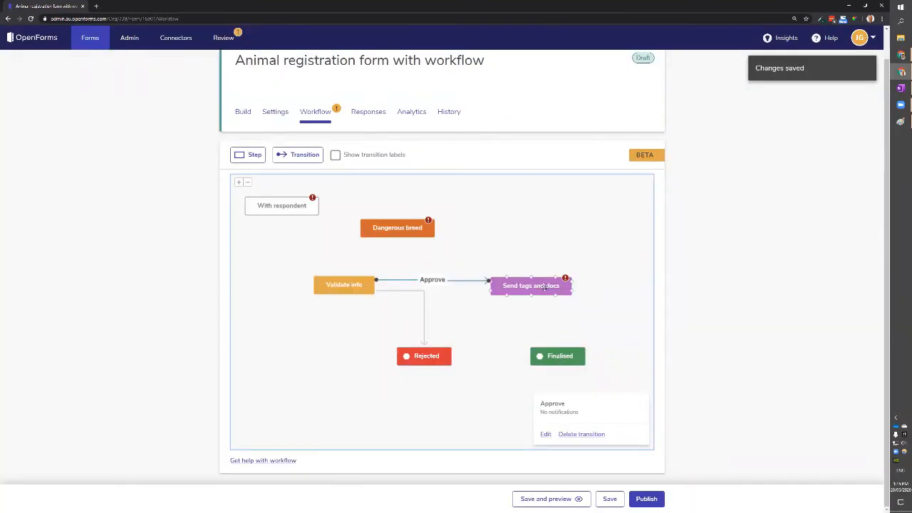
Add an Items sent transition from Send tags and docs to Finalised.
left_click_drag(561, 358, 544, 358)
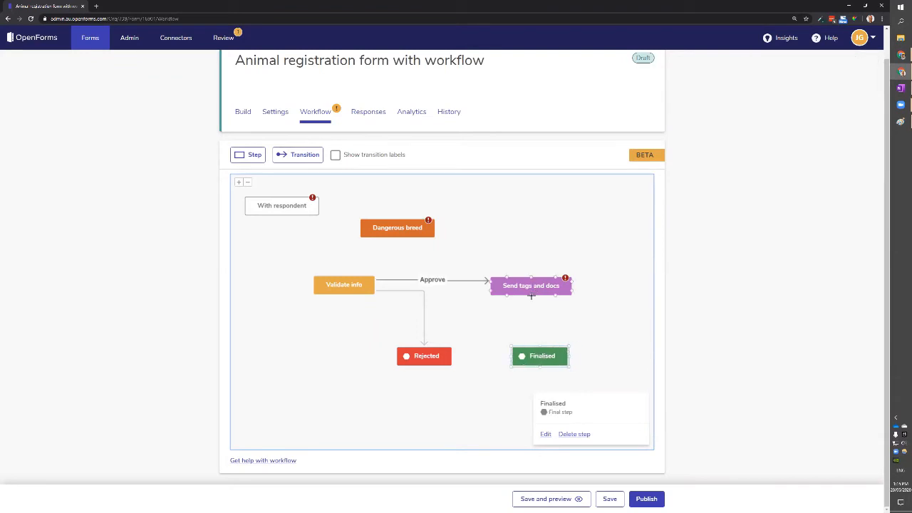
left_click_drag(540, 323, 542, 349)
left_click(387, 337)
type("Items sent")
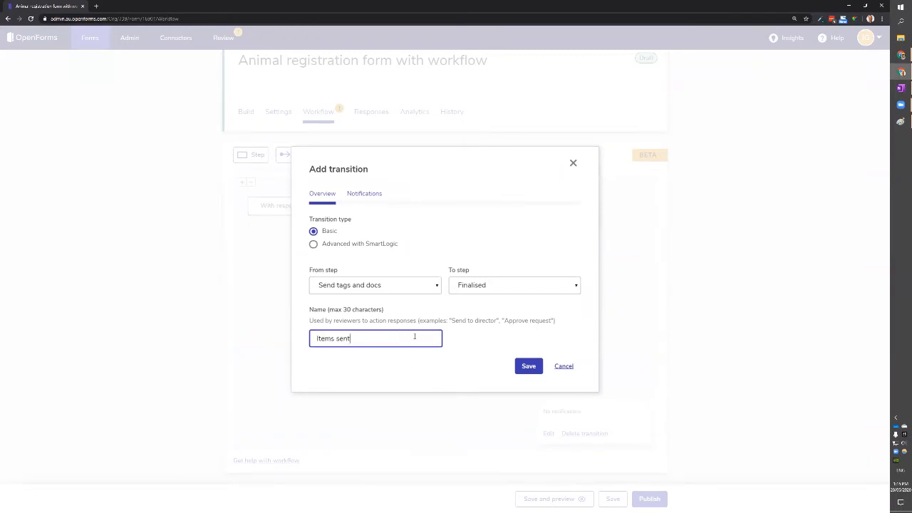
left_click(528, 366)
left_click(384, 230)
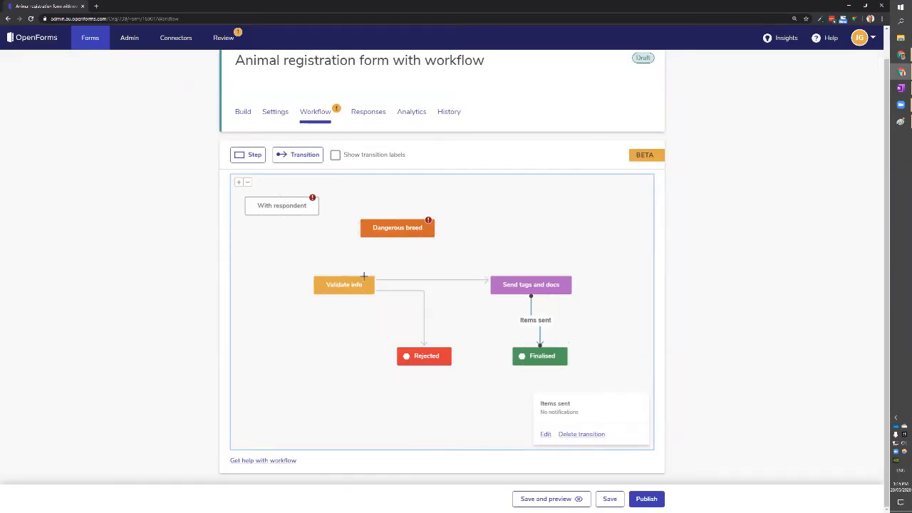
left_click_drag(400, 229, 398, 218)
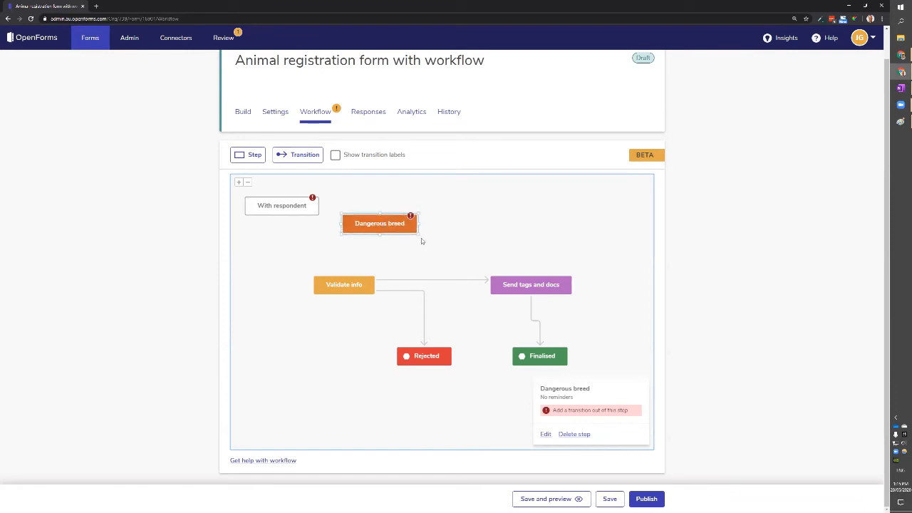
Zoom out and reposition With respondent and Dangerous breed on the canvas.
left_click(248, 183)
left_click(248, 183)
left_click(248, 183)
left_click_drag(311, 293, 340, 325)
left_click_drag(340, 247, 320, 235)
left_click_drag(404, 265, 380, 273)
Start a SmartLogic transition from With respondent with Validate info as fallback.
left_click(301, 159)
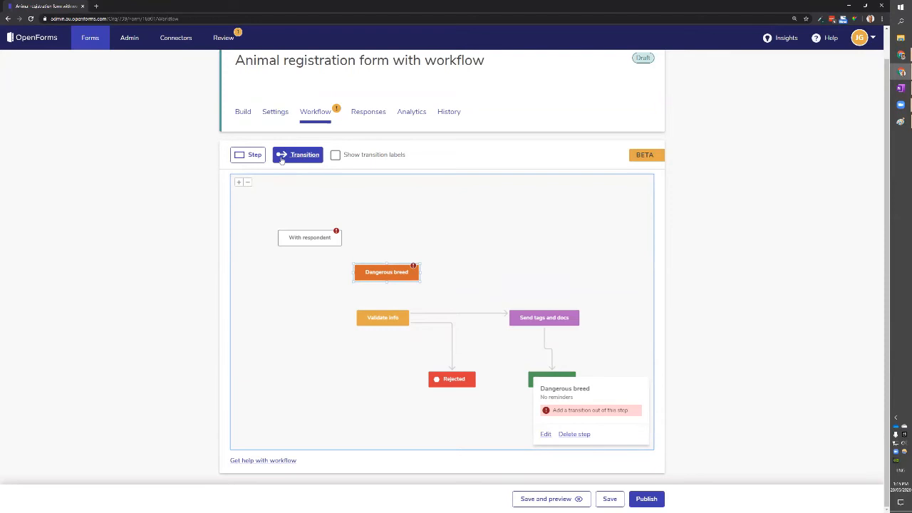
left_click(299, 156)
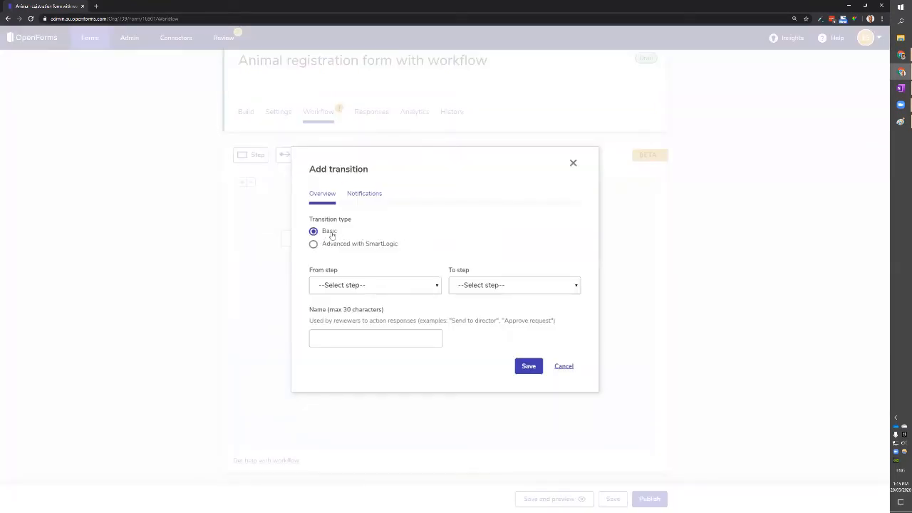
left_click(370, 247)
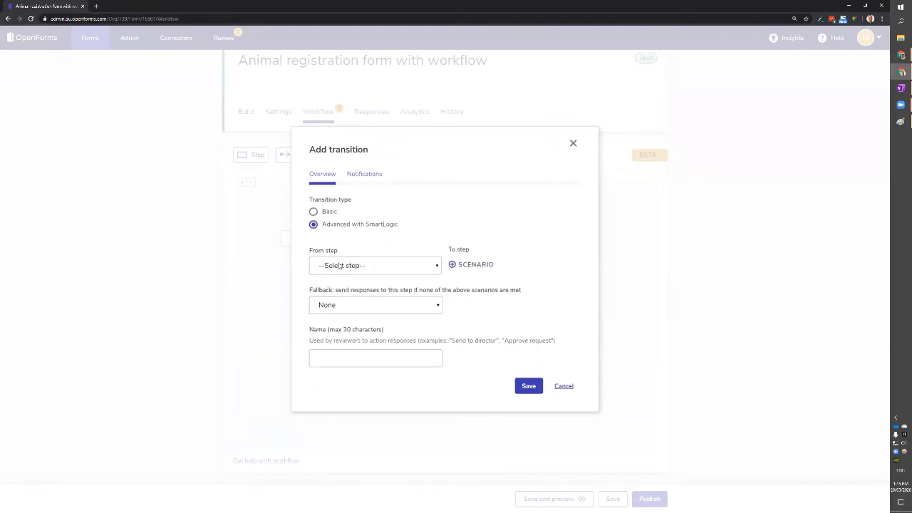
left_click(367, 268)
left_click(367, 267)
left_click(367, 267)
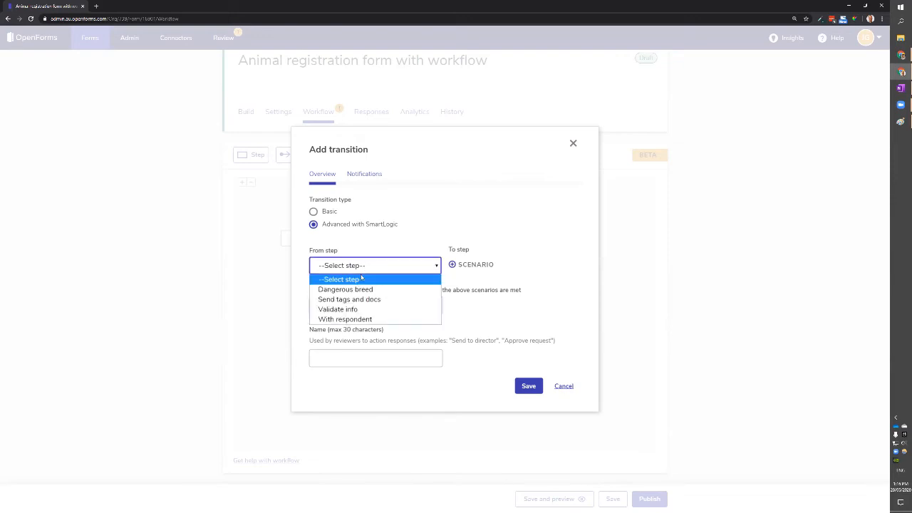
left_click(364, 319)
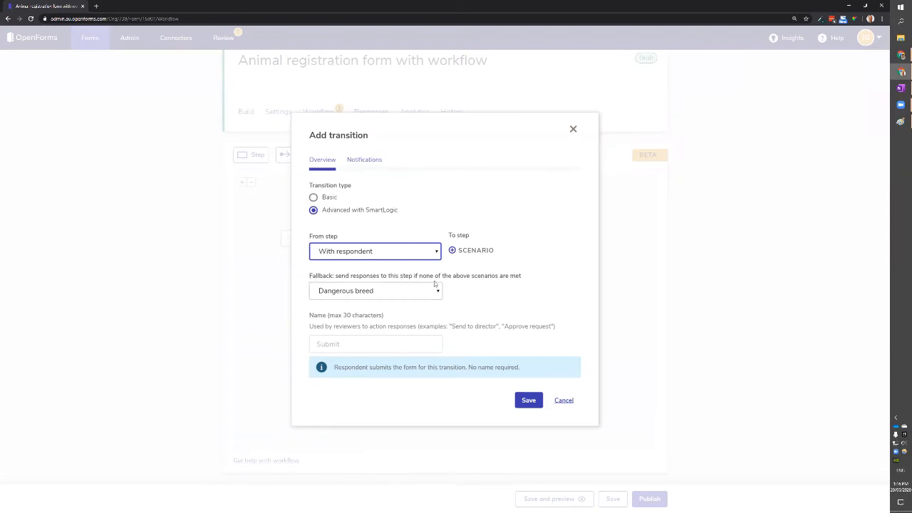
left_click(403, 291)
left_click(359, 345)
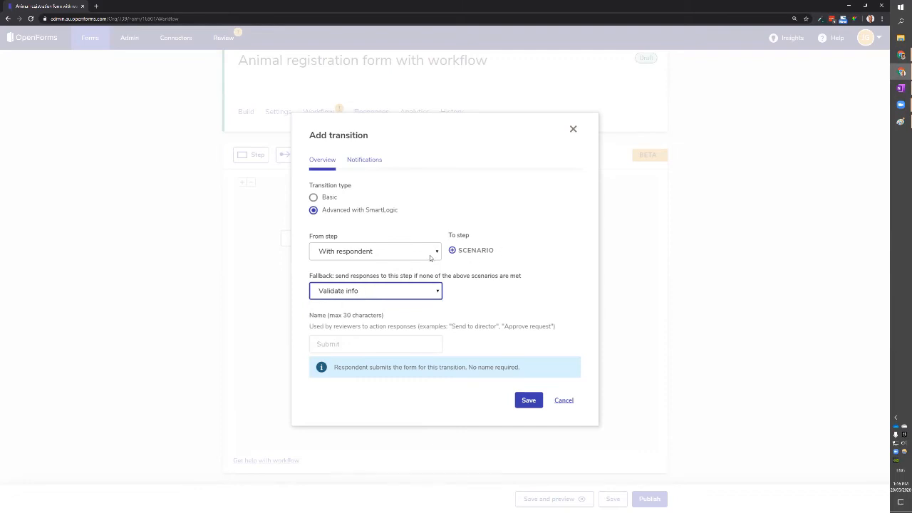
Add a scenario routing to Dangerous breed when the breed is dangerous, then save.
left_click(468, 254)
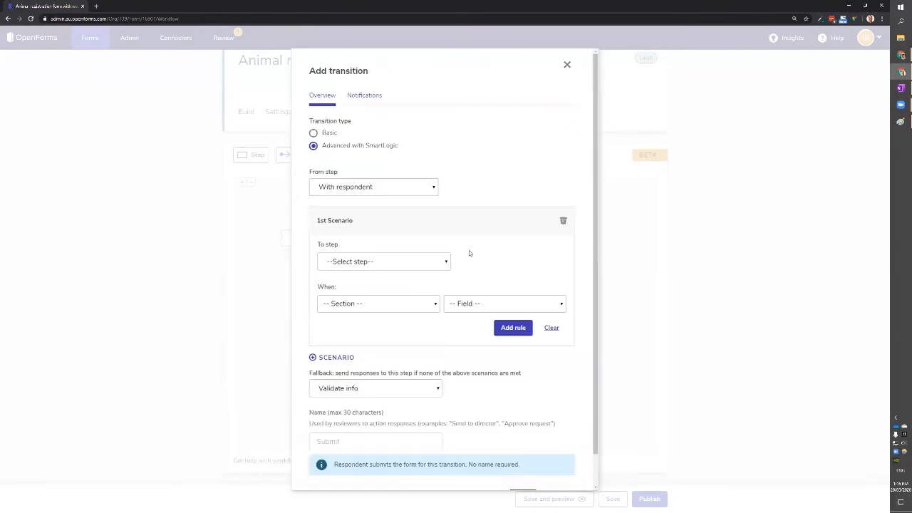
left_click(350, 261)
left_click(372, 285)
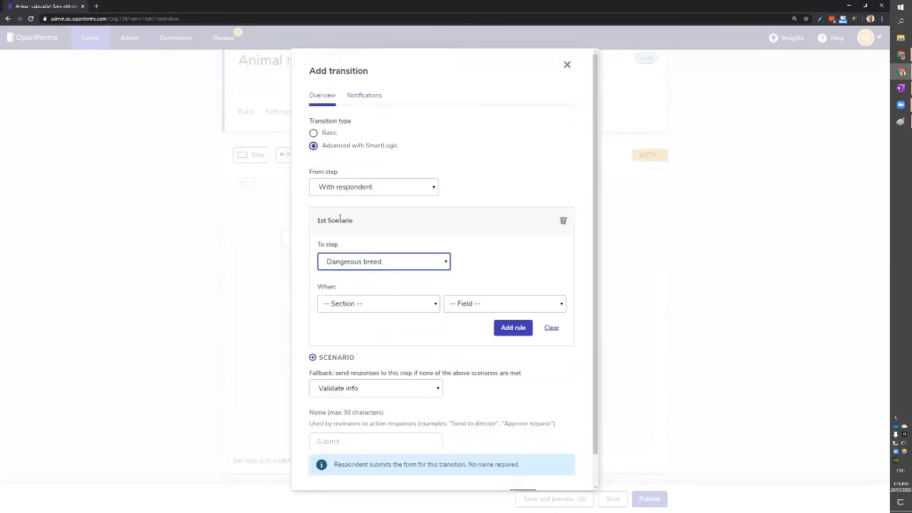
left_click(379, 308)
left_click(361, 328)
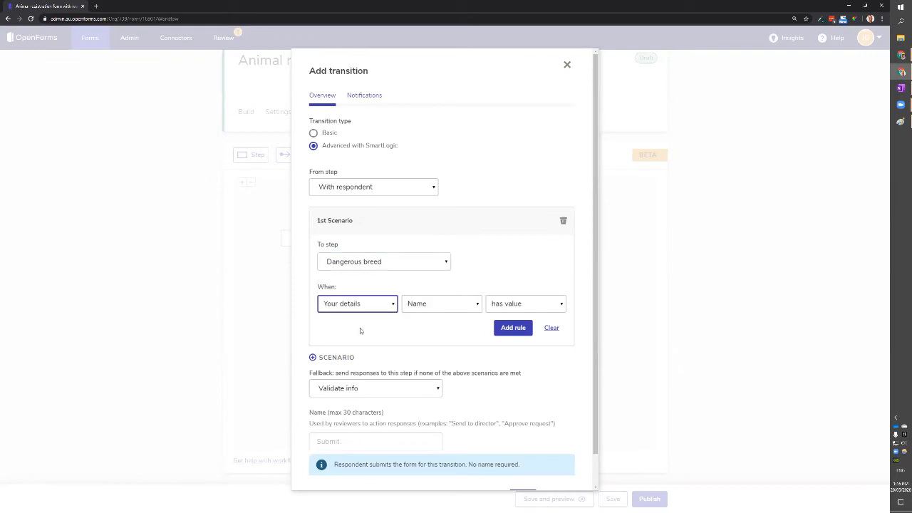
left_click(427, 301)
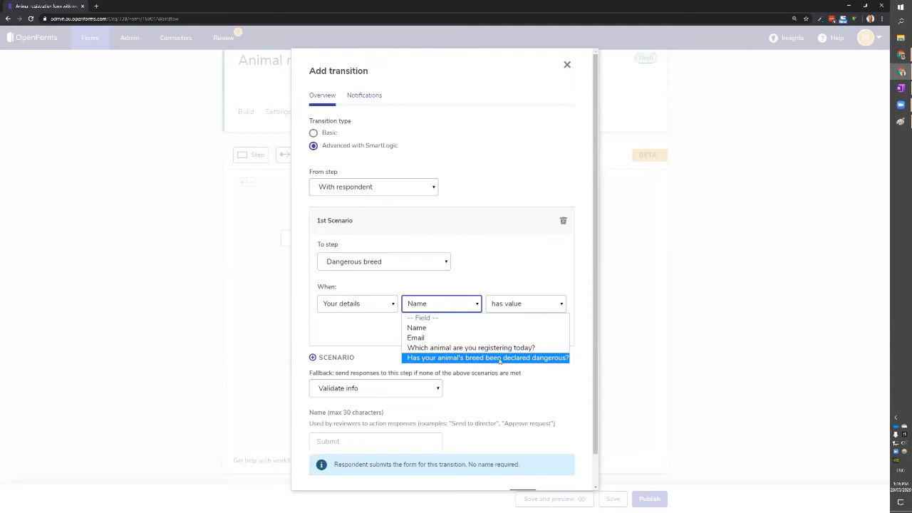
left_click(526, 360)
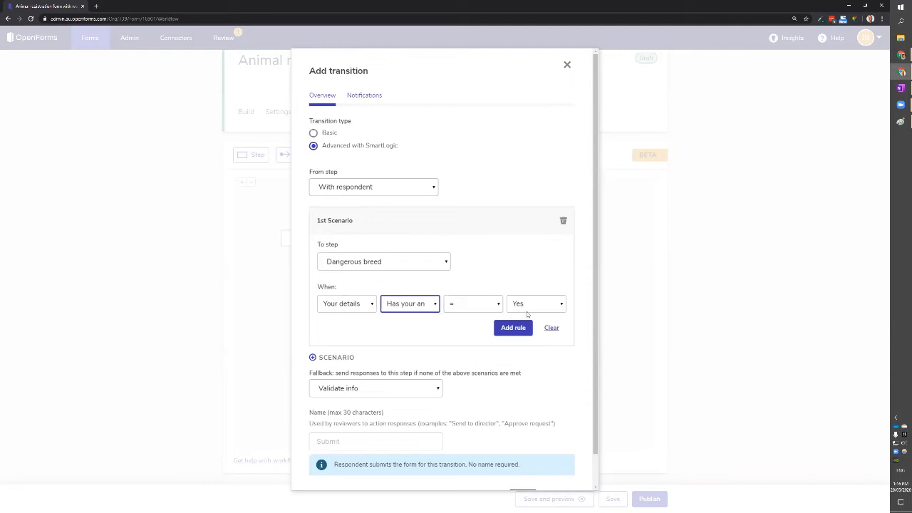
left_click(512, 330)
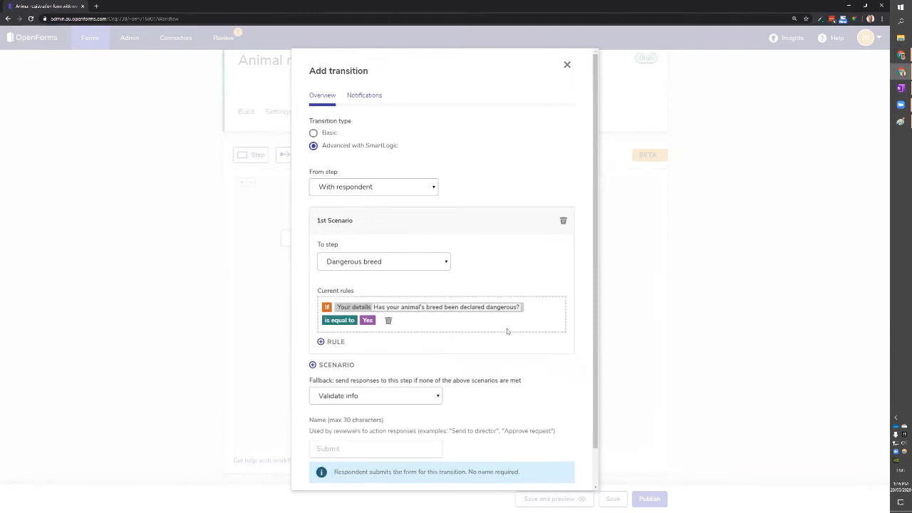
scroll(466, 317, "down", 1)
scroll(420, 279, "down", 1)
left_click(522, 463)
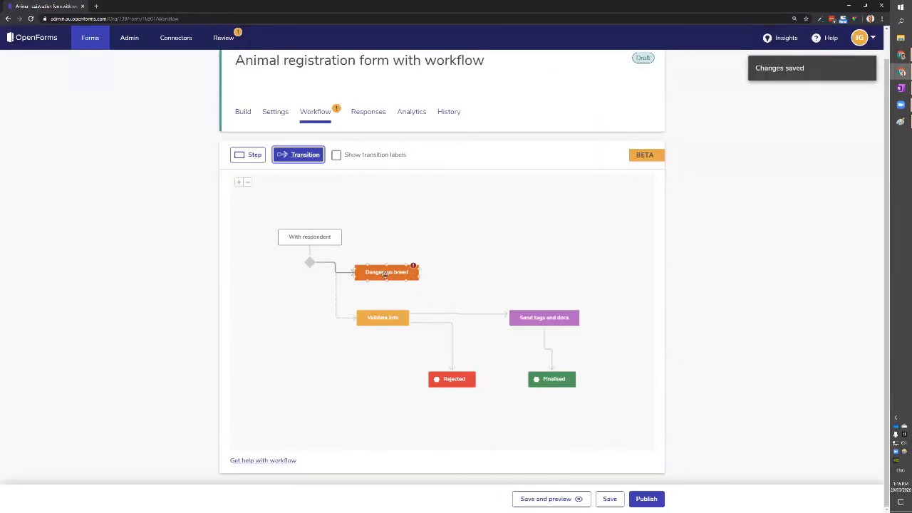
Add an 'Approved' transition from Dangerous breed to Validate info.
left_click_drag(389, 272, 384, 314)
left_click(383, 340)
type("Approe")
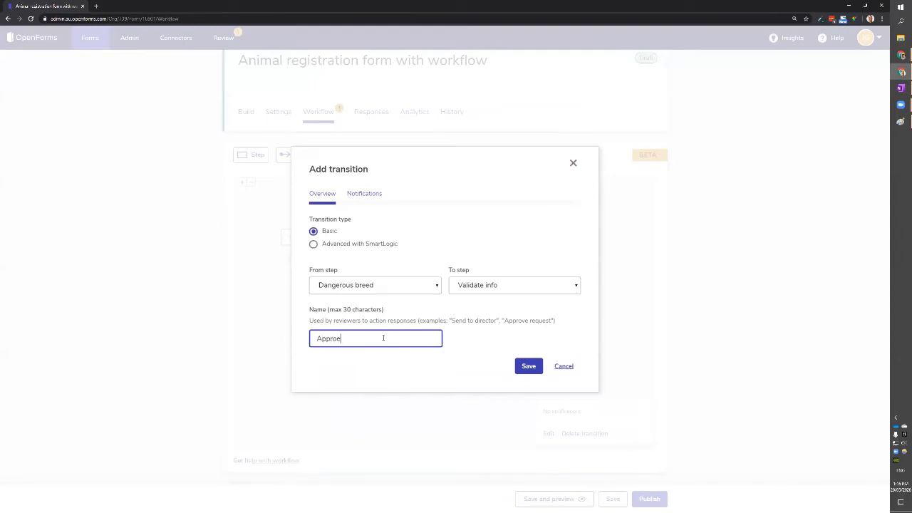
type("ed")
left_click(536, 367)
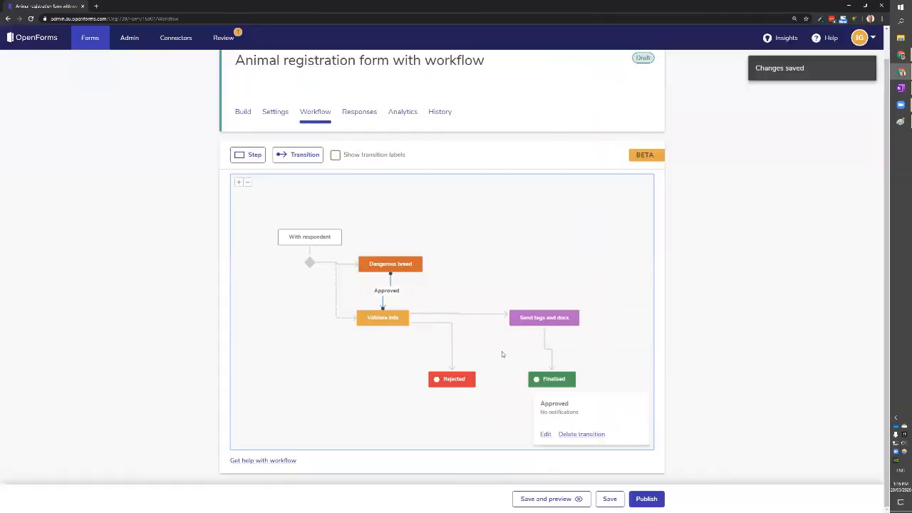
Add a 'Reject' transition from Dangerous breed to Rejected.
left_click_drag(422, 269, 441, 376)
left_click(396, 335)
type("Reject")
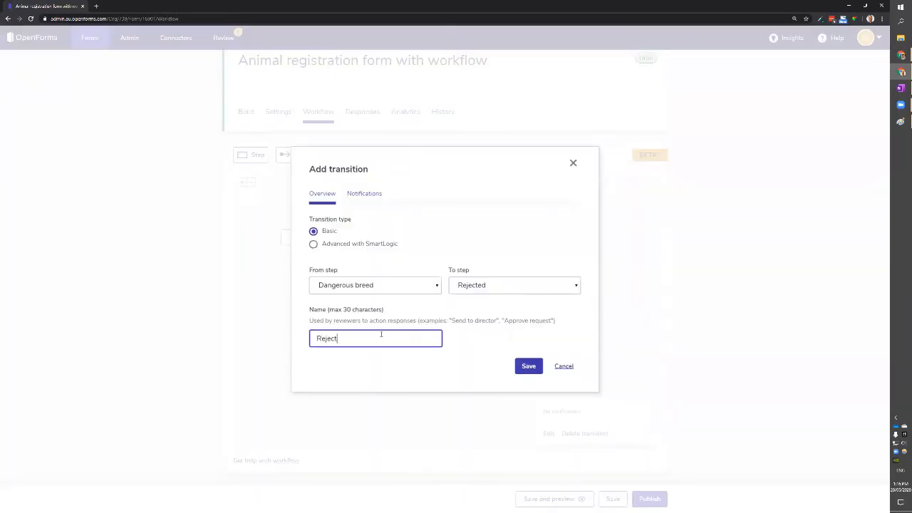
left_click(528, 367)
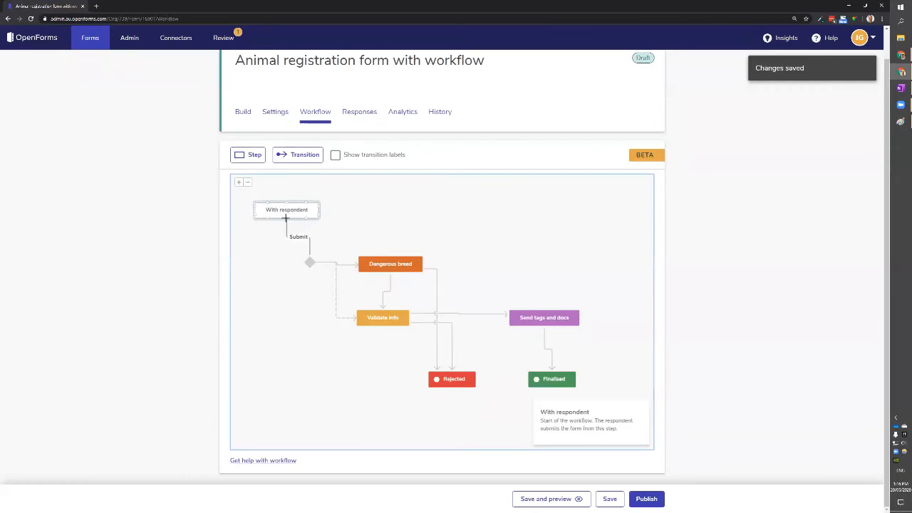
left_click(337, 157)
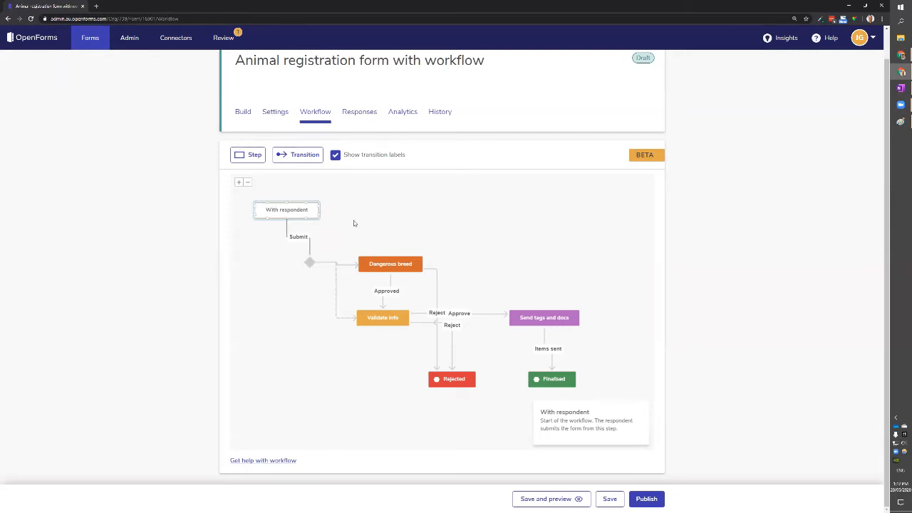
Pan the labelled diagram and select the Approve transition from Validate info to Send tags and docs.
left_click_drag(454, 224, 446, 222)
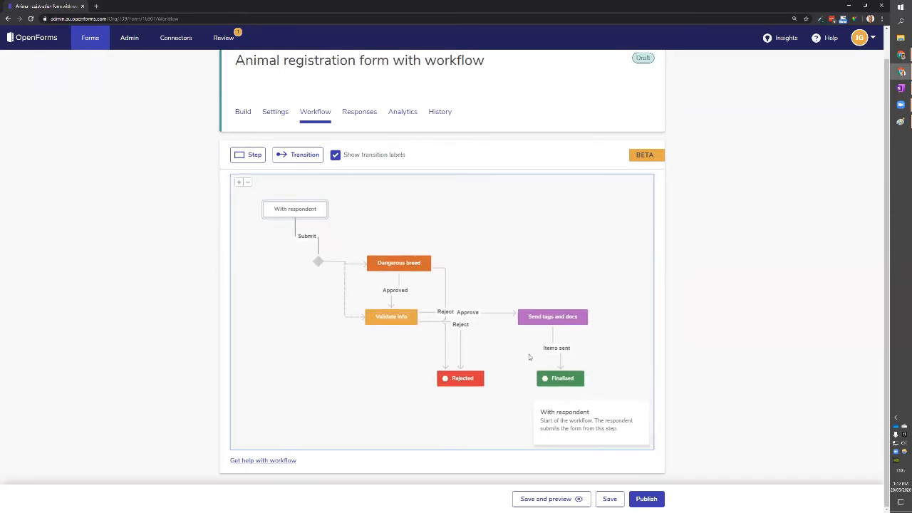
left_click_drag(504, 259, 506, 266)
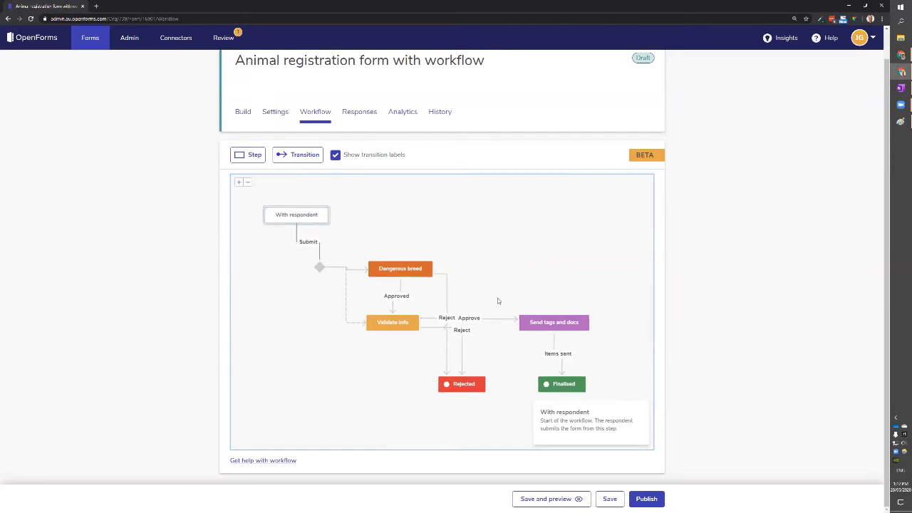
left_click_drag(492, 220, 502, 229)
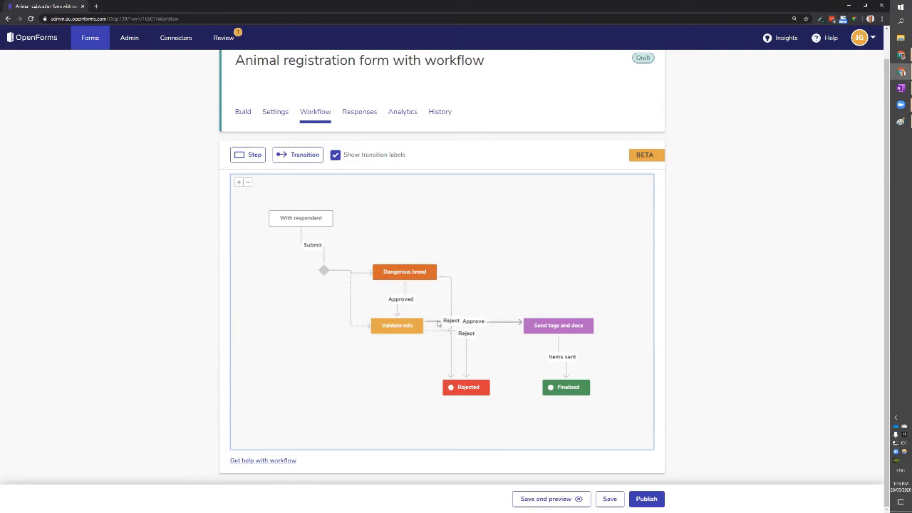
left_click(407, 326)
left_click(490, 324)
On the Approve transition, save a default 'requires your review' email notification to all reviewers.
double_click(492, 324)
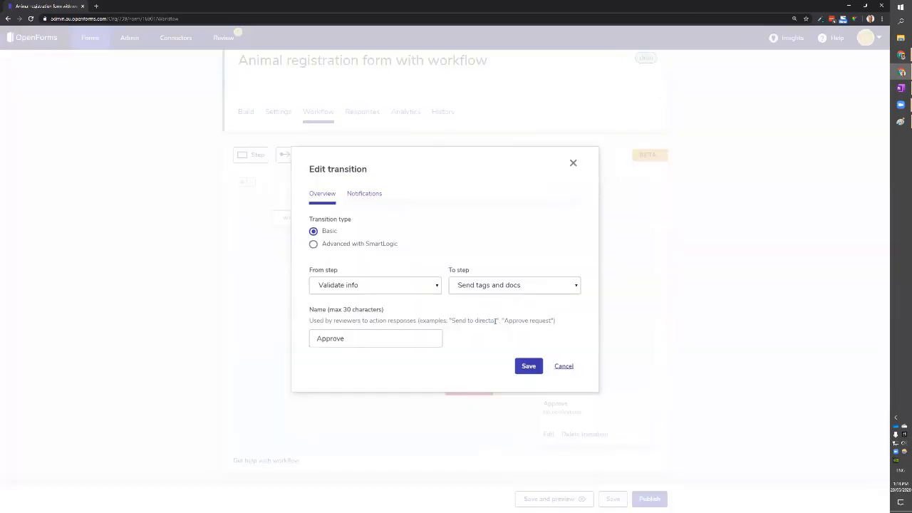
left_click(366, 194)
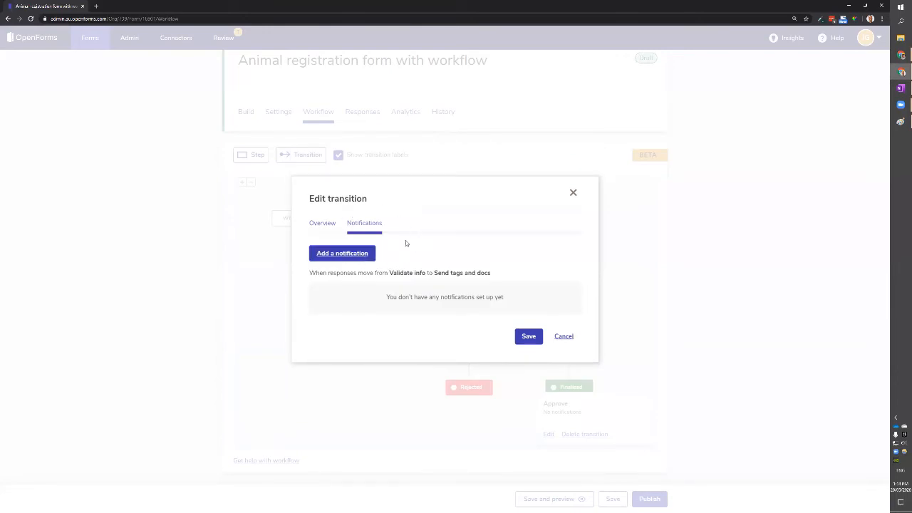
left_click(356, 253)
left_click_drag(430, 196, 374, 198)
left_click(436, 246)
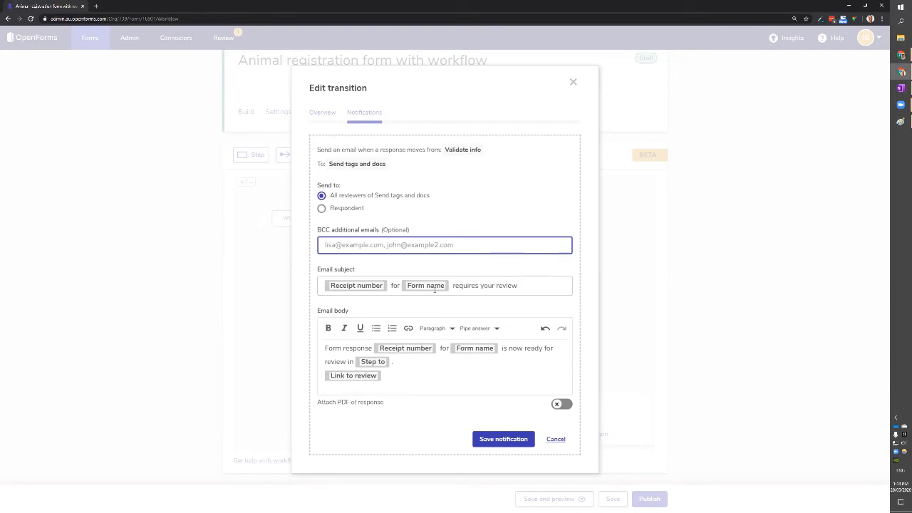
left_click(505, 442)
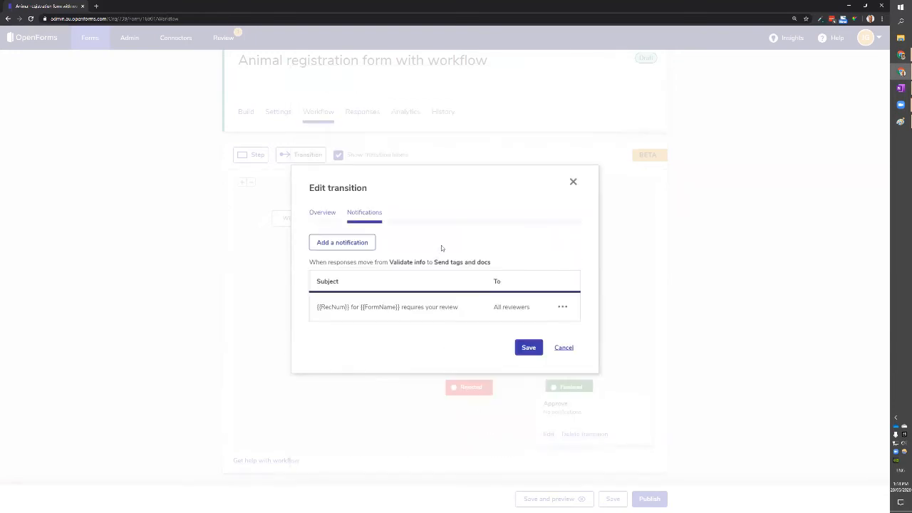
Add a respondent notification with the subject 'Your application has been approved!'.
left_click(345, 242)
left_click(379, 209)
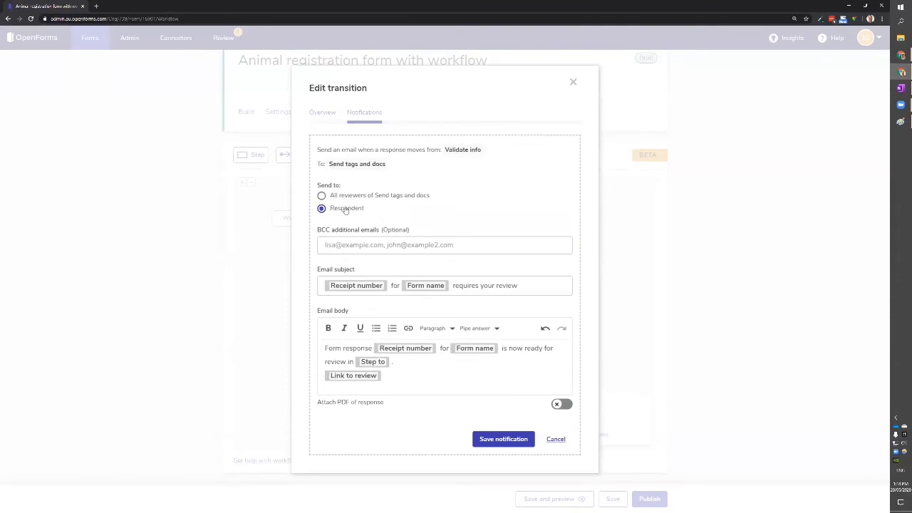
left_click(537, 288)
key("ctrl+a")
key("BackSpace")
type("You")
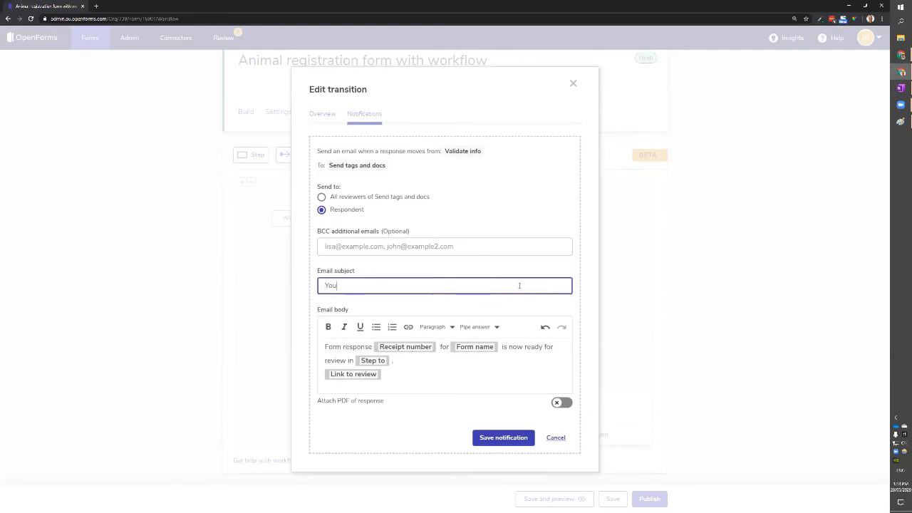
type("r application has been approved!")
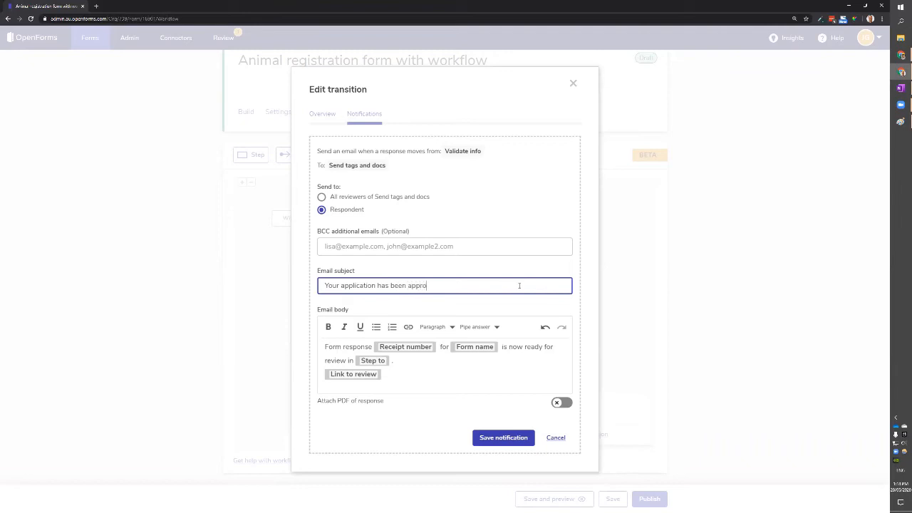
Set its body to 'Congratulations on your new pet' and save the notification and transition.
left_click(488, 367)
key("ctrl+a")
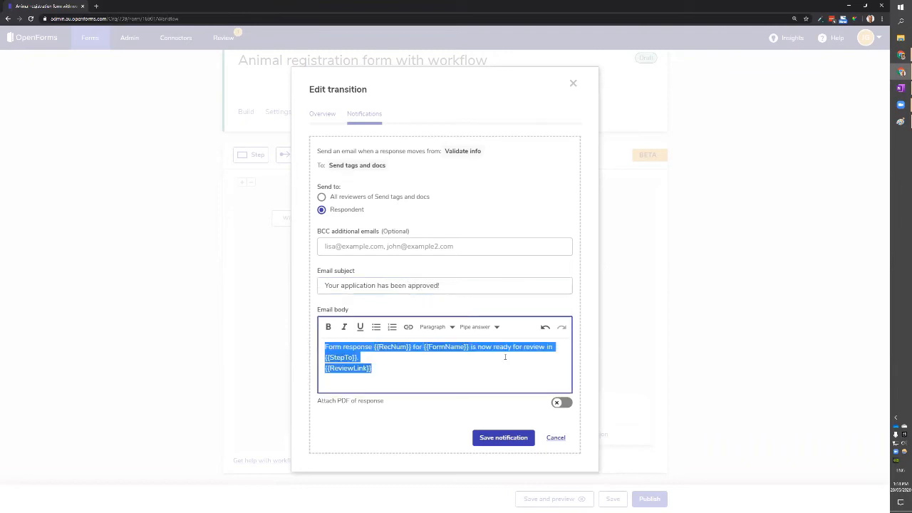
type("Congratulsatio")
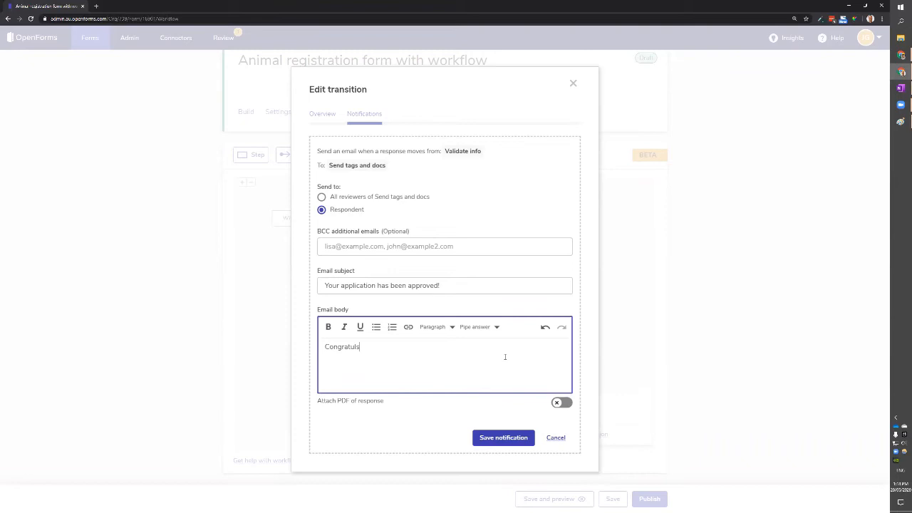
key("BackSpace")
key("BackSpace")
key("BackSpace")
key("BackSpace")
key("BackSpace")
type("ations on your new pet")
left_click(498, 439)
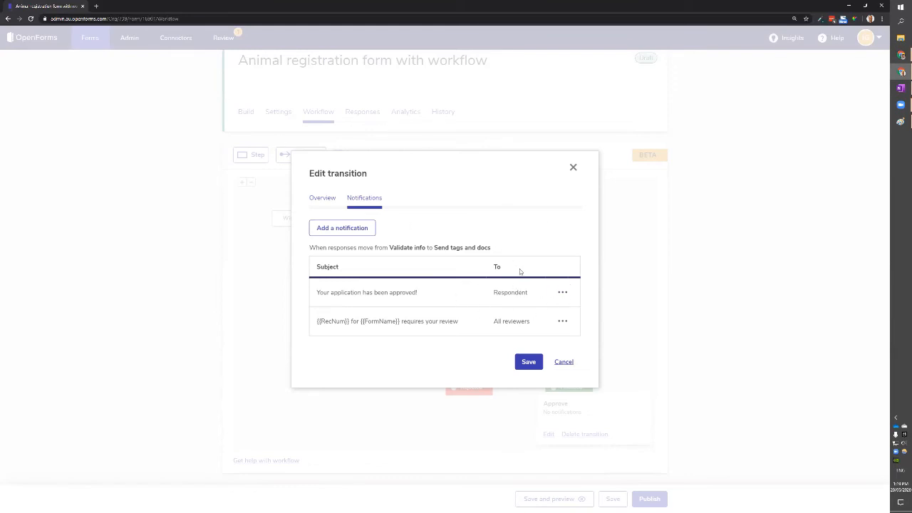
left_click(531, 363)
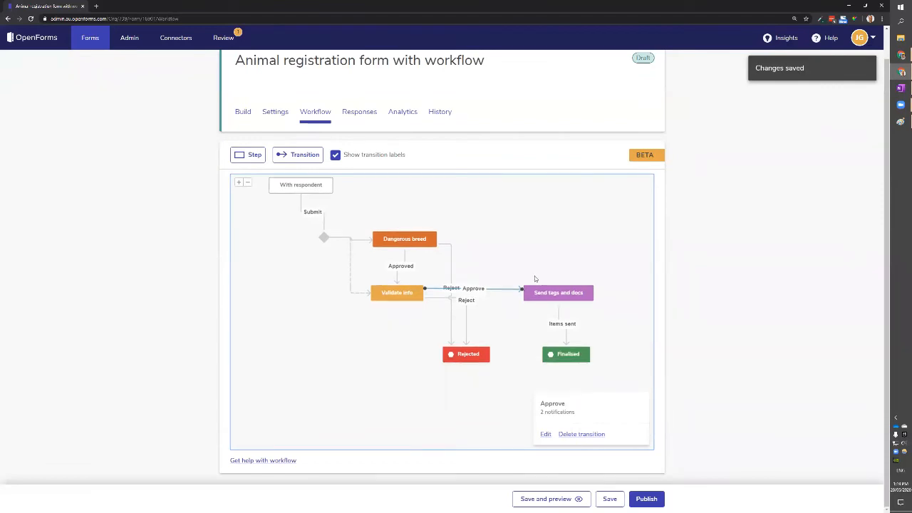
Clear the transition selection, nudge the diagram up and select the Validate info step.
left_click(450, 293)
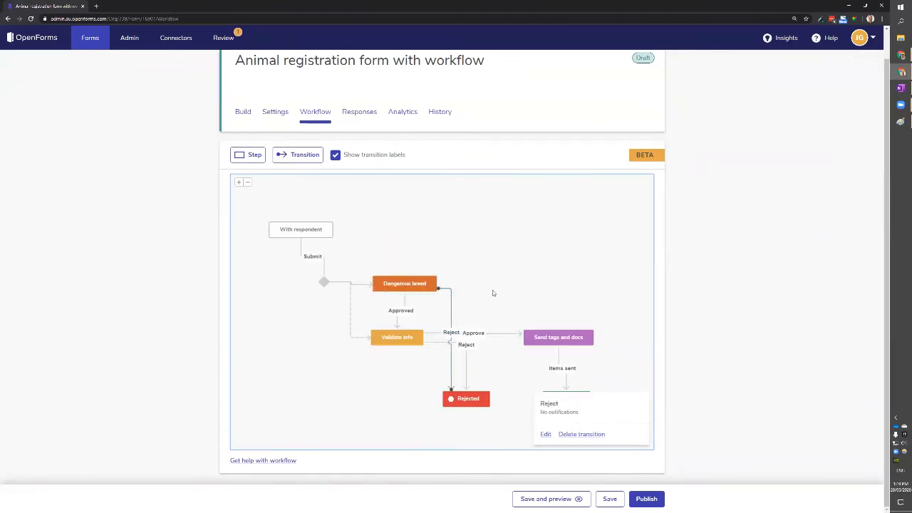
left_click(492, 295)
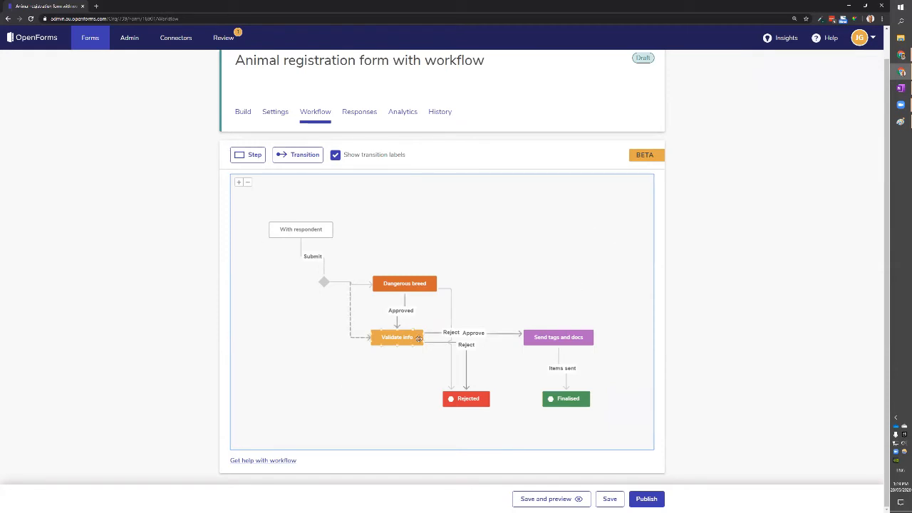
left_click_drag(396, 371, 398, 363)
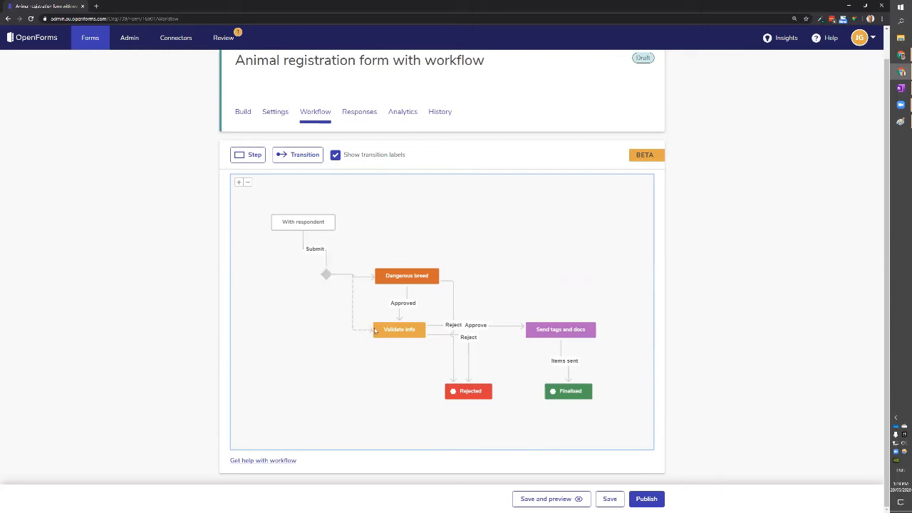
left_click(398, 329)
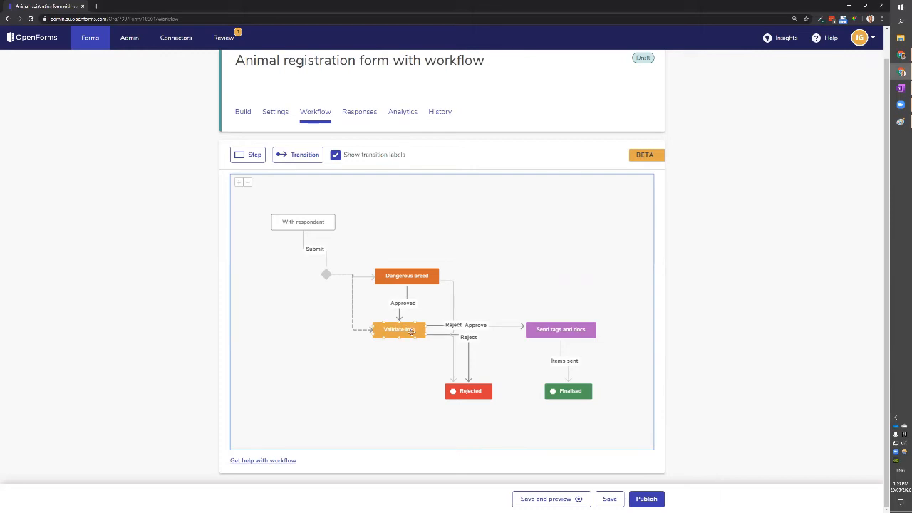
Save a 2-day reminder email to all reviewers on Validate info and start another reminder.
double_click(405, 330)
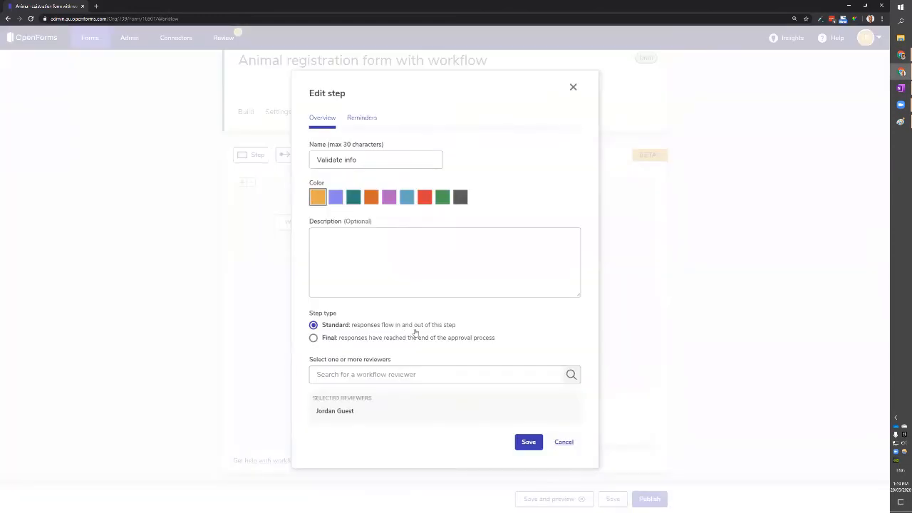
left_click(362, 117)
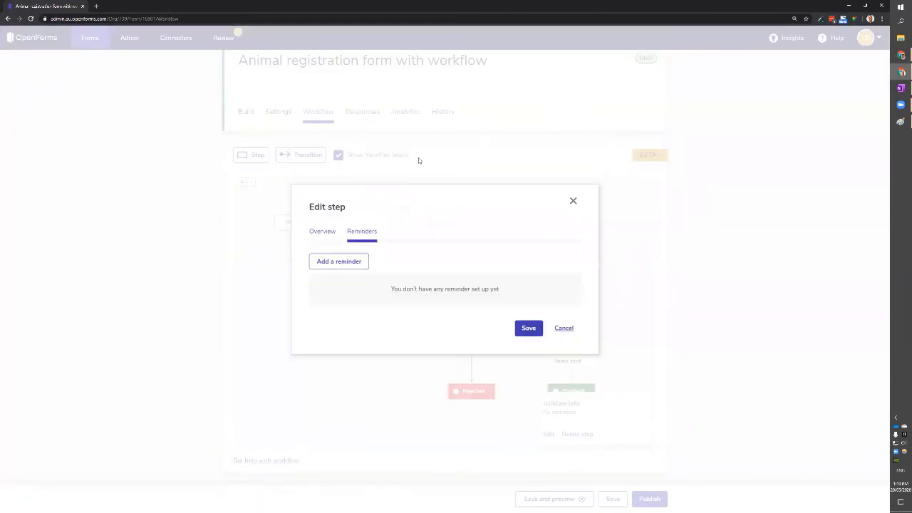
left_click(363, 263)
left_click_drag(509, 181, 477, 194)
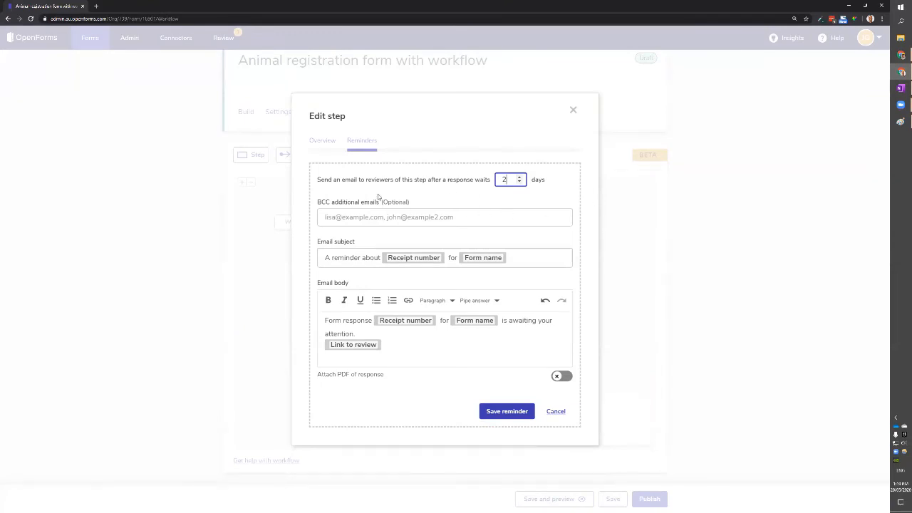
left_click(511, 259)
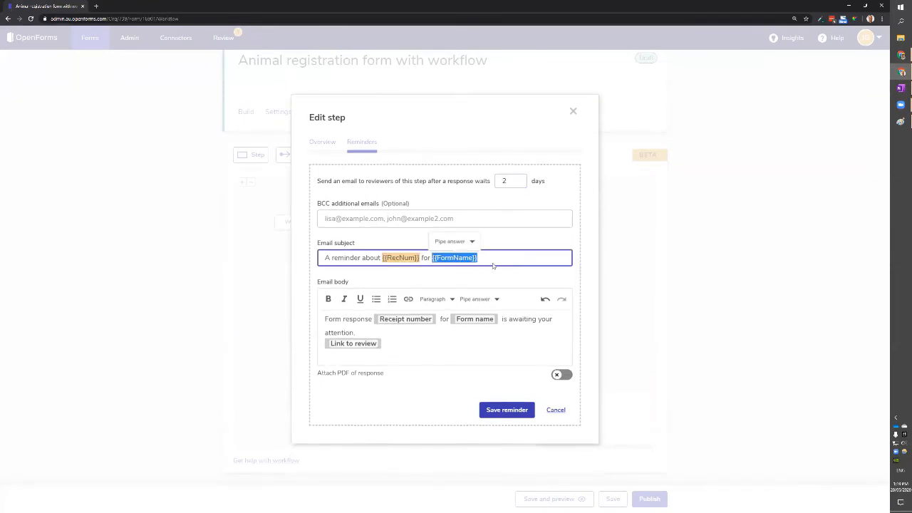
left_click(438, 350)
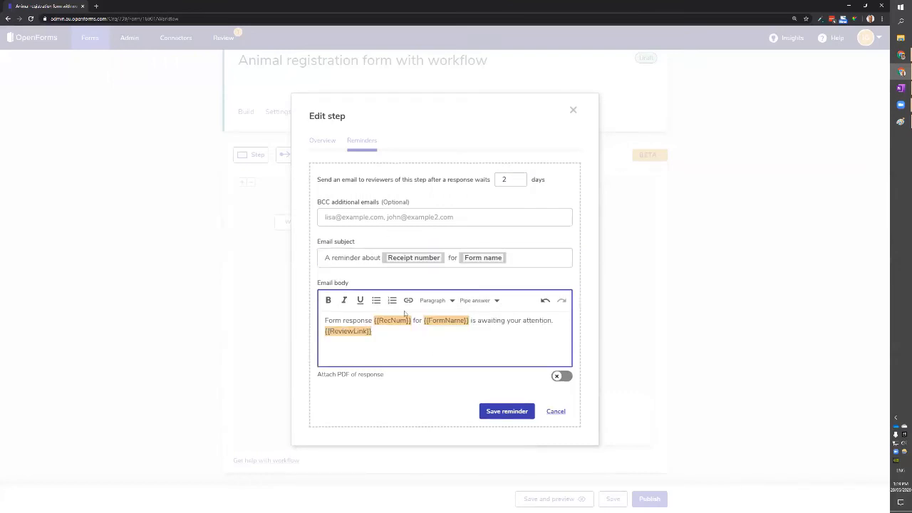
left_click(507, 413)
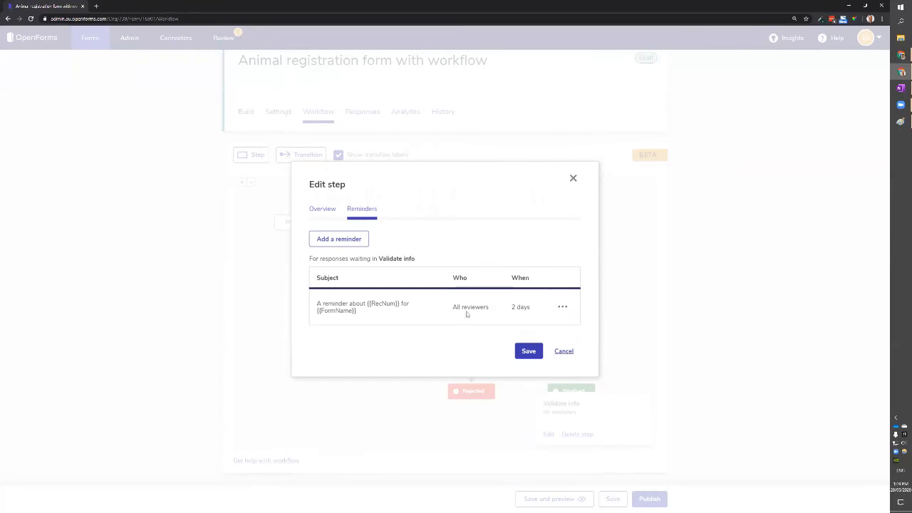
left_click(339, 238)
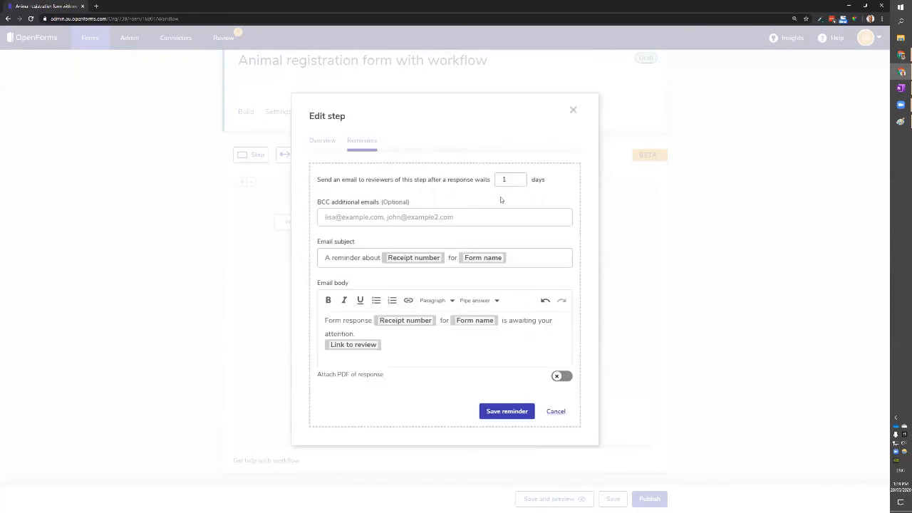
Save a 4-day reminder that BCCs one additional email address.
double_click(512, 182)
type("4")
left_click(482, 210)
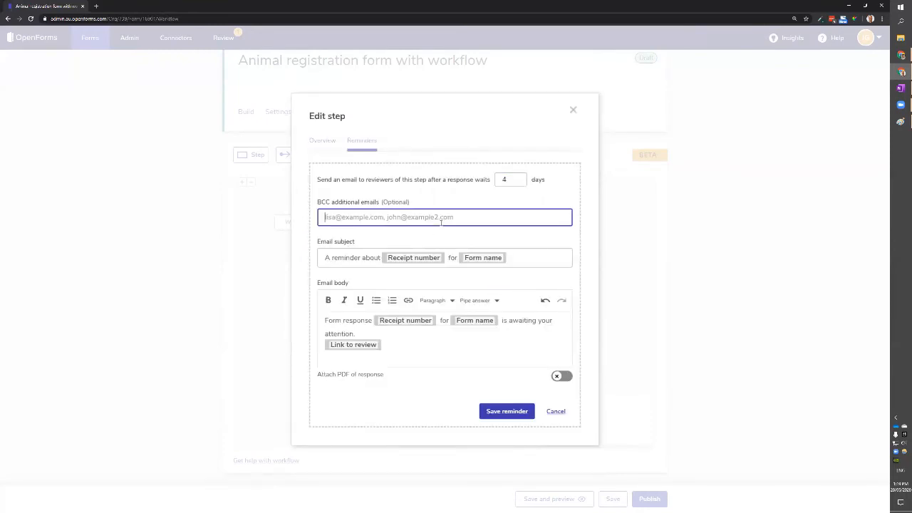
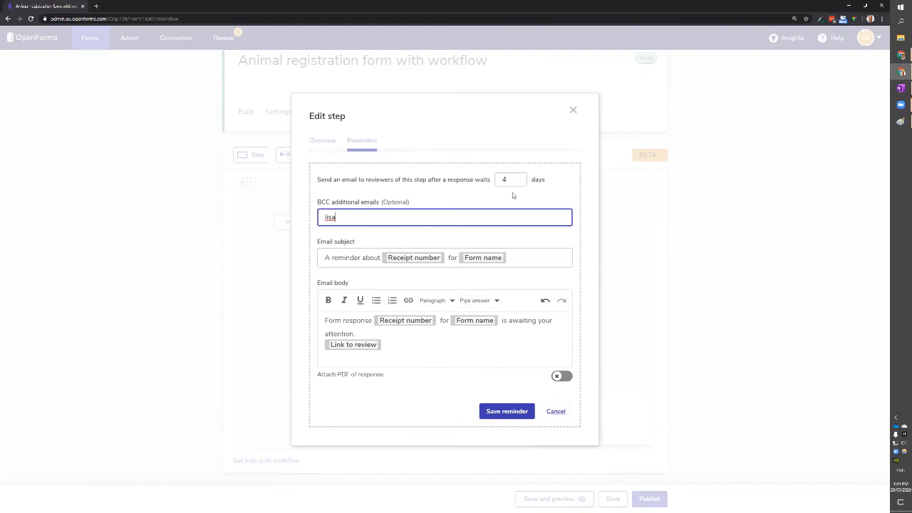
left_click(509, 412)
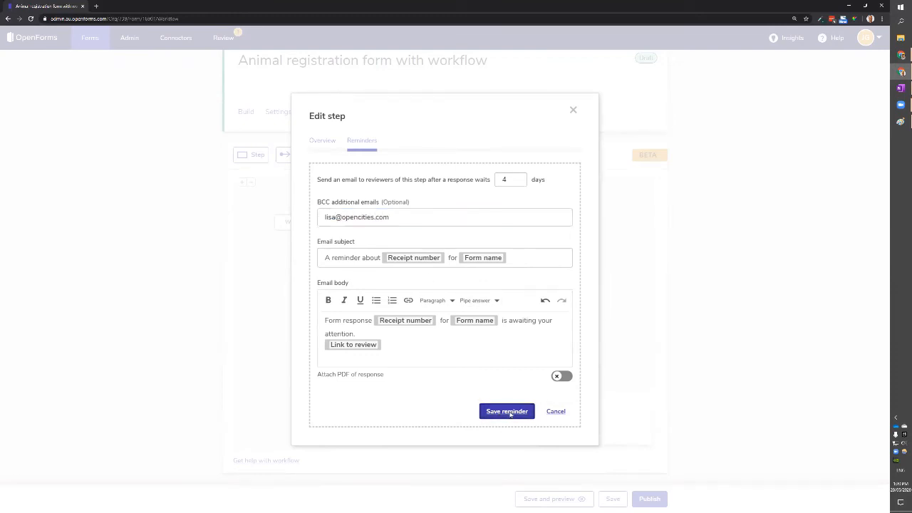
Save a 6-day reminder BCCing two additional addresses, then save the step.
left_click(360, 222)
left_click_drag(510, 180, 478, 188)
type("6")
left_click(401, 218)
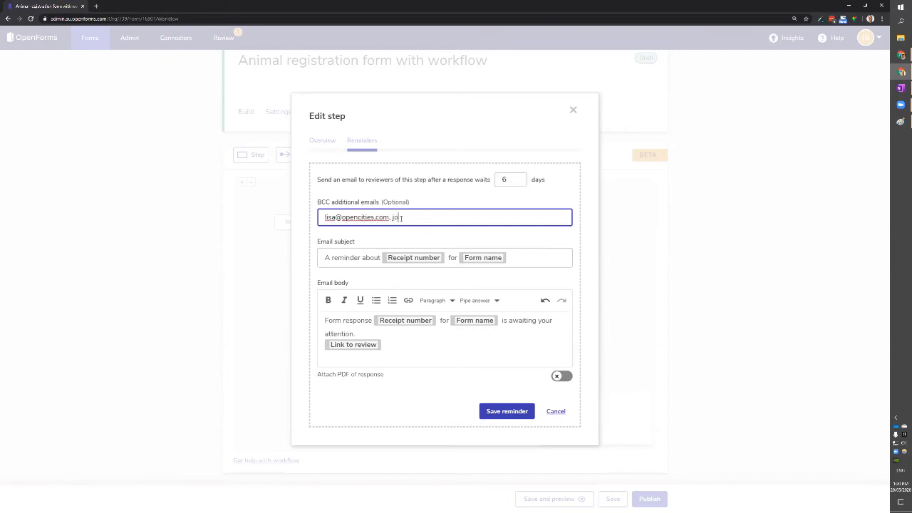
left_click(508, 412)
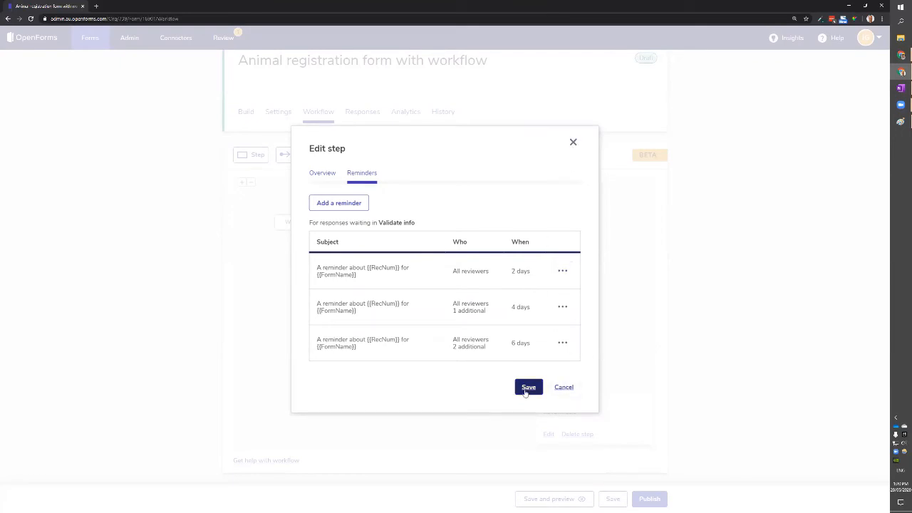
left_click(527, 389)
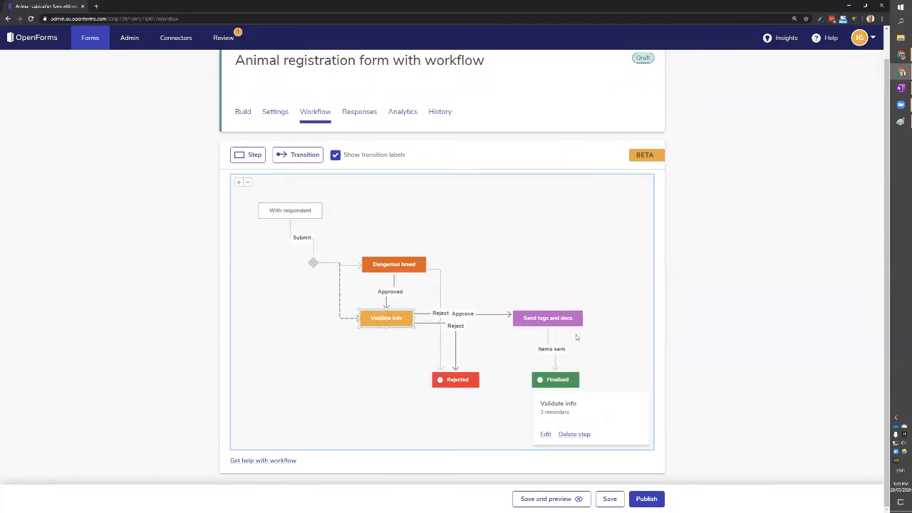
Save the workflow, publish the form immediately and copy its public link.
left_click(536, 266)
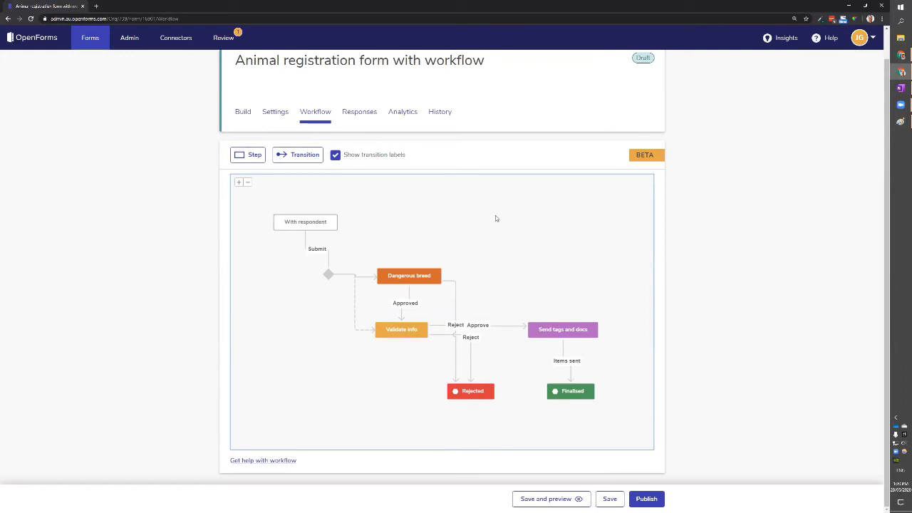
left_click(609, 499)
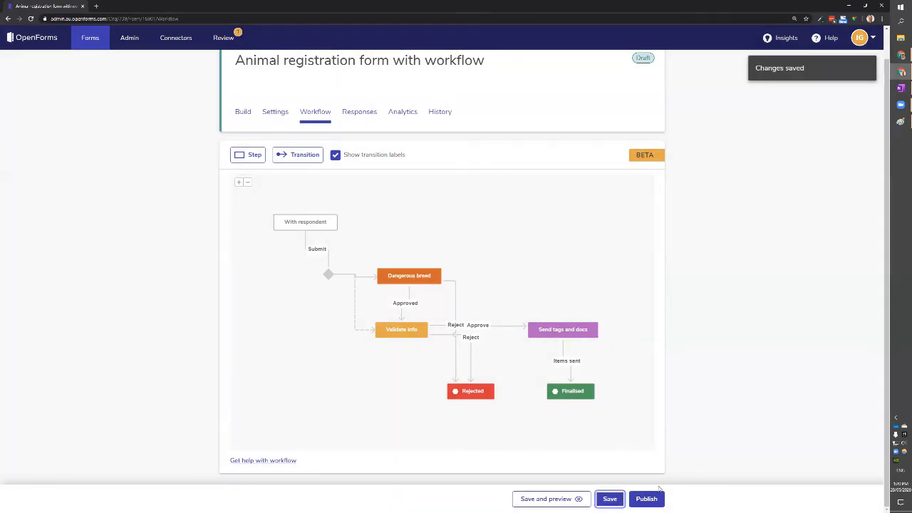
left_click(647, 498)
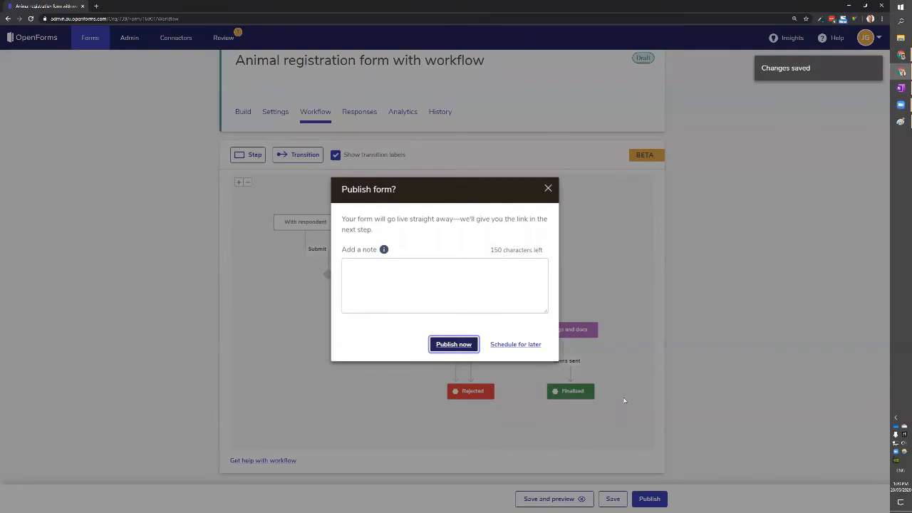
key("Return")
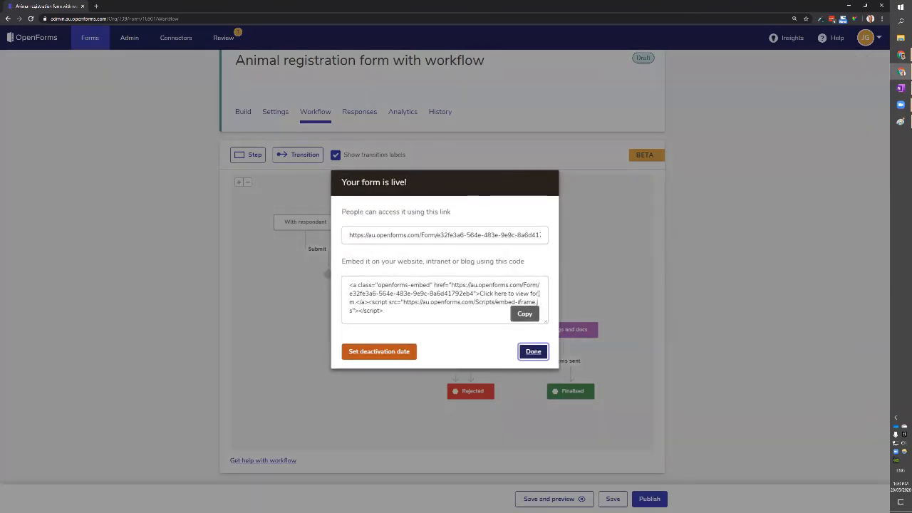
left_click(533, 236)
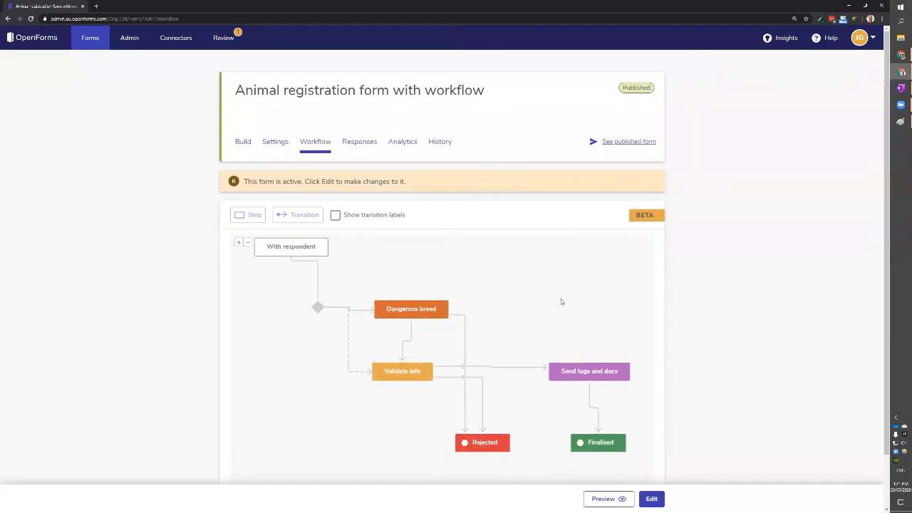
scroll(667, 317, "down", 1)
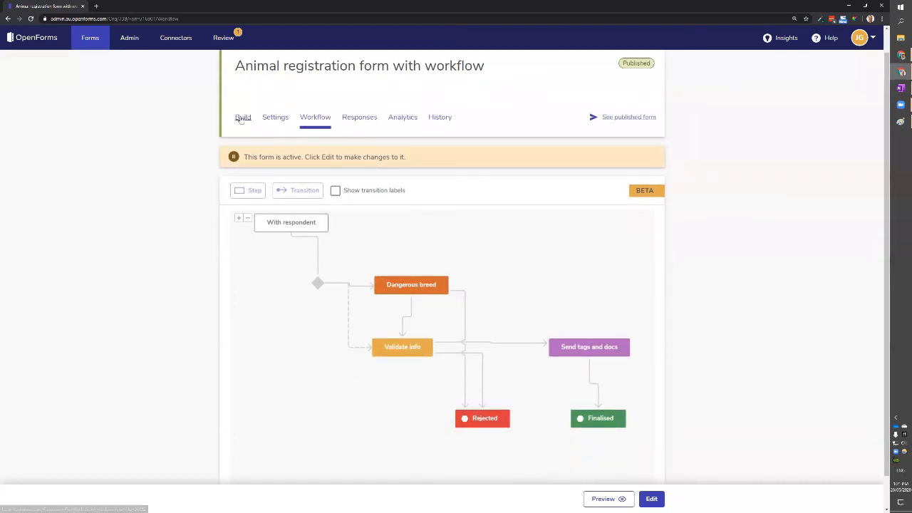
left_click_drag(480, 238, 485, 261)
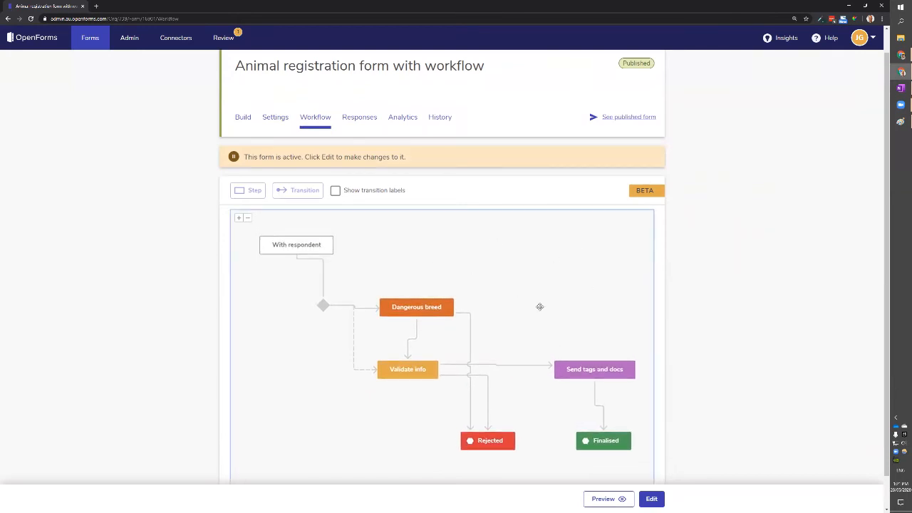
Open the copied live form link in a new browser tab.
key("ctrl+t")
key("ctrl+v")
key("Return")
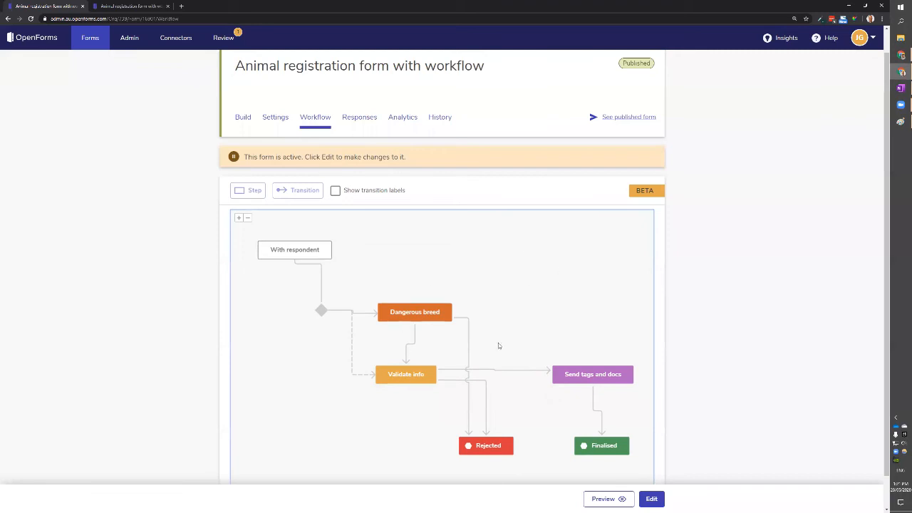
left_click(136, 6)
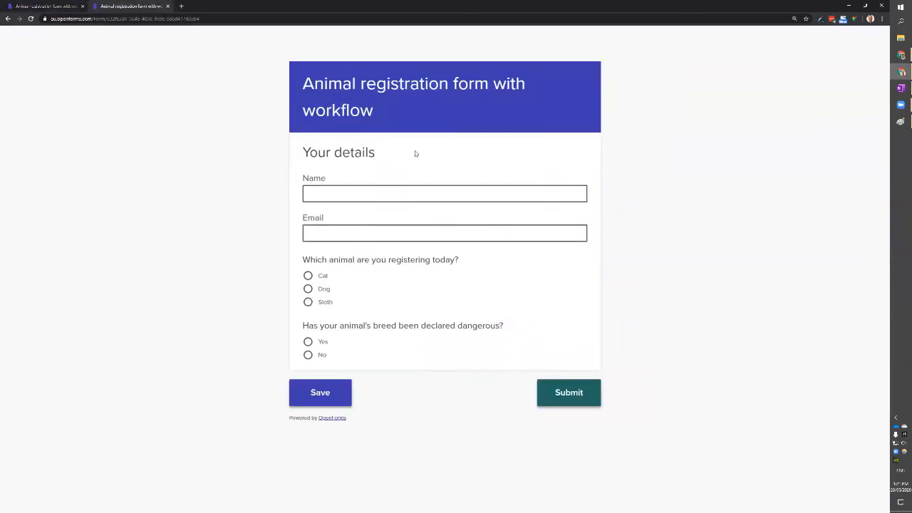
Submit a test response with the respondent's name and email, Dog, and No for dangerous breed.
left_click(380, 191)
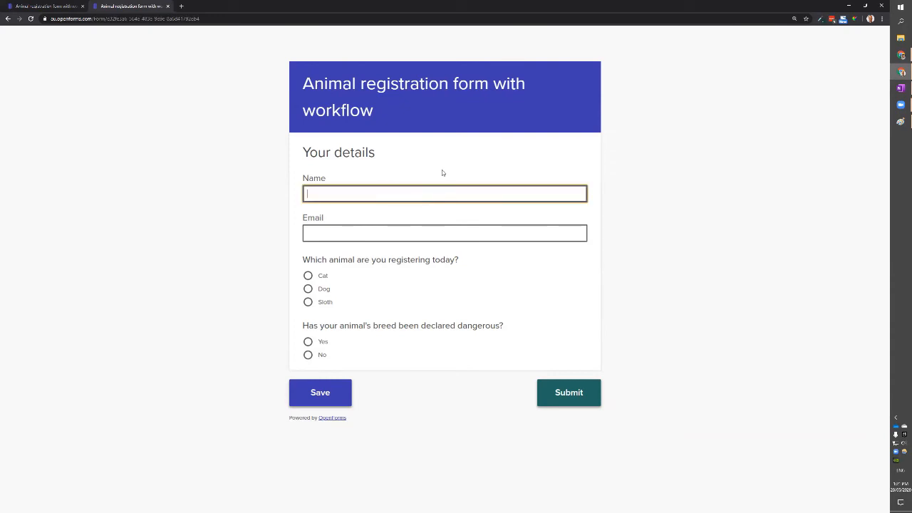
key("Tab")
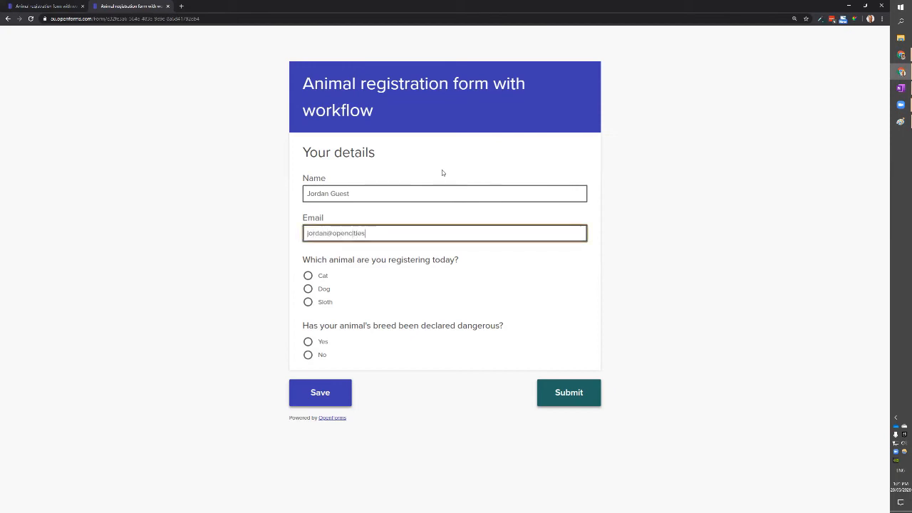
left_click(321, 293)
left_click(320, 356)
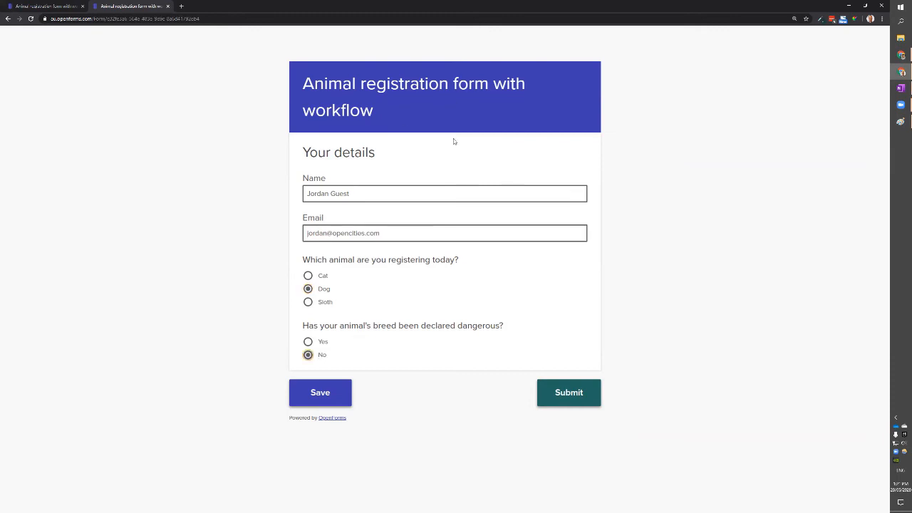
left_click(580, 398)
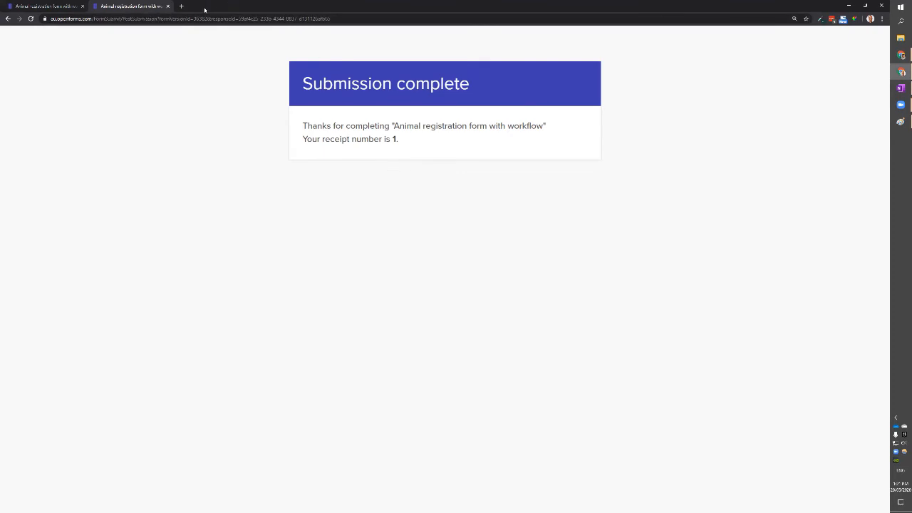
middle_click(153, 7)
Return to the Forms list showing Animal registration form with workflow as v1 Published.
scroll(668, 285, "down", 1)
scroll(670, 315, "up", 1)
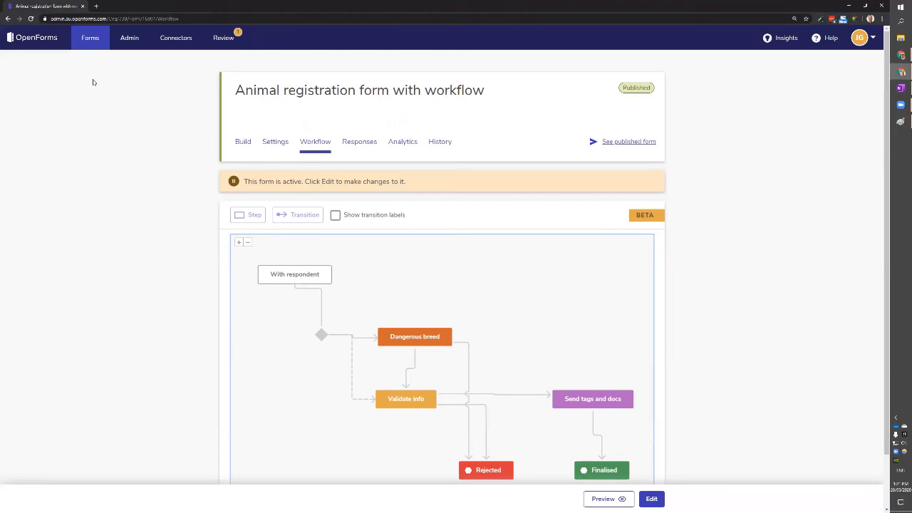
left_click(87, 40)
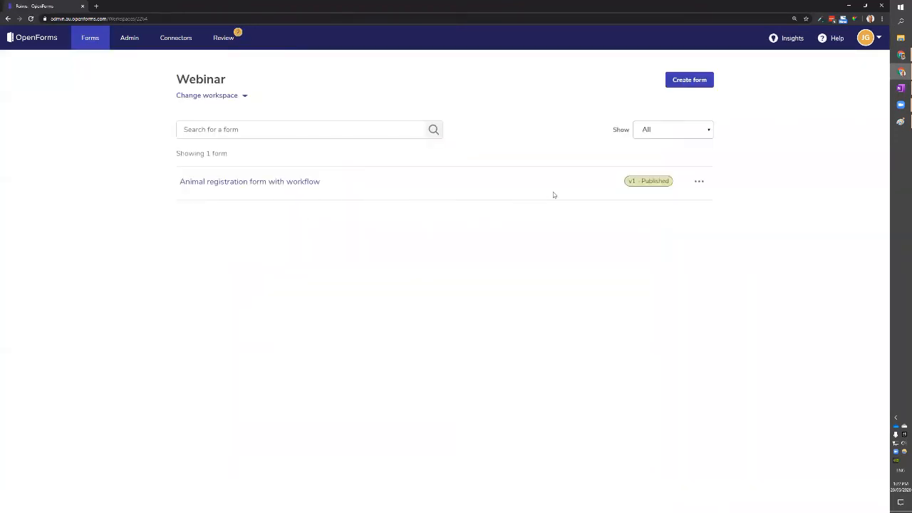
left_click(229, 40)
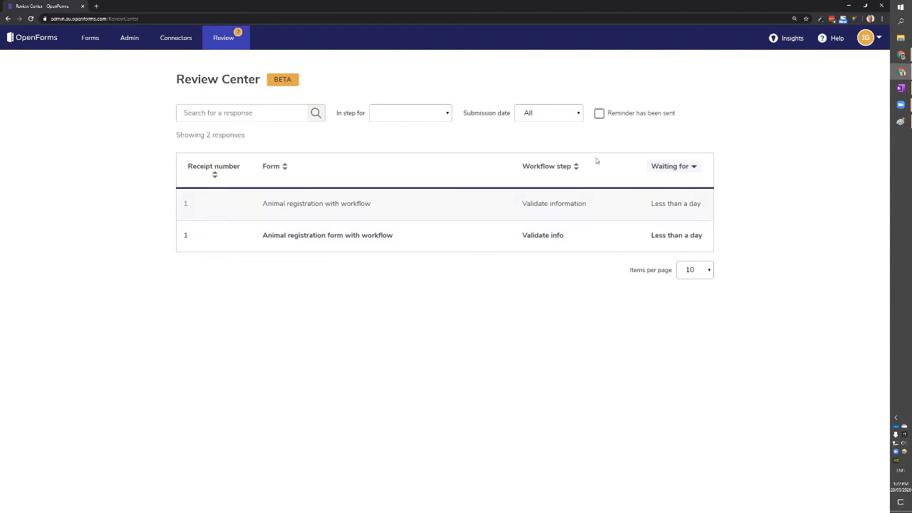
left_click(600, 114)
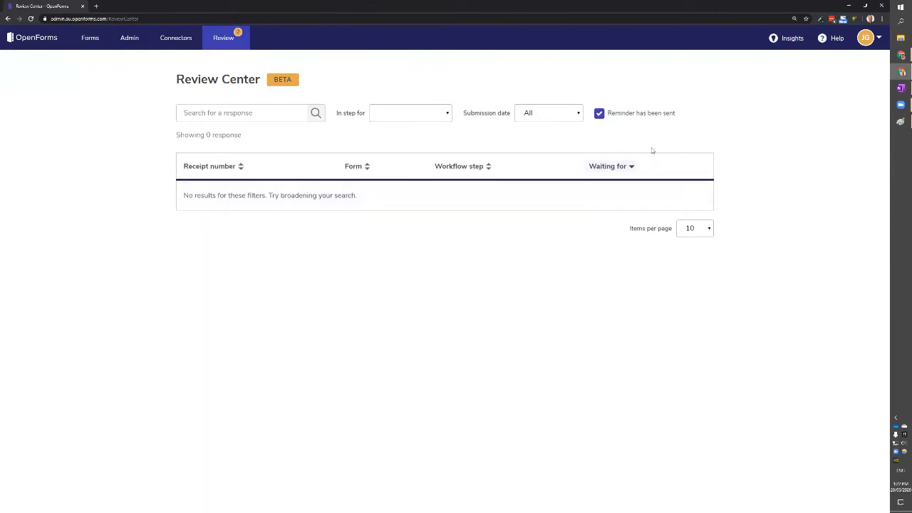
left_click(602, 117)
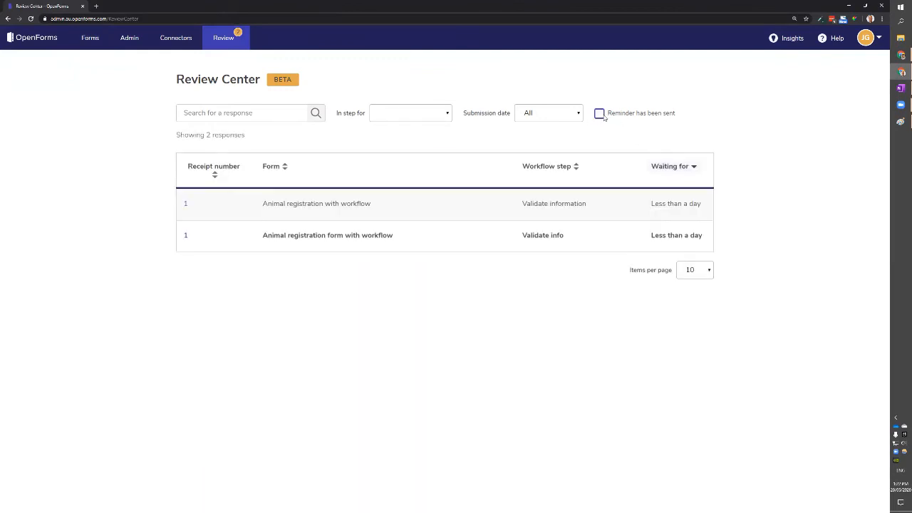
left_click(561, 114)
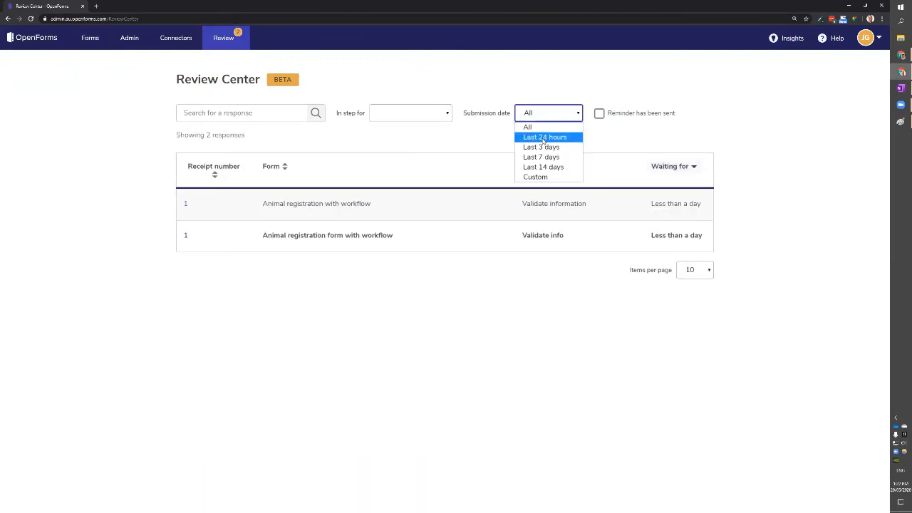
left_click(545, 136)
left_click(546, 114)
left_click(547, 128)
left_click(674, 167)
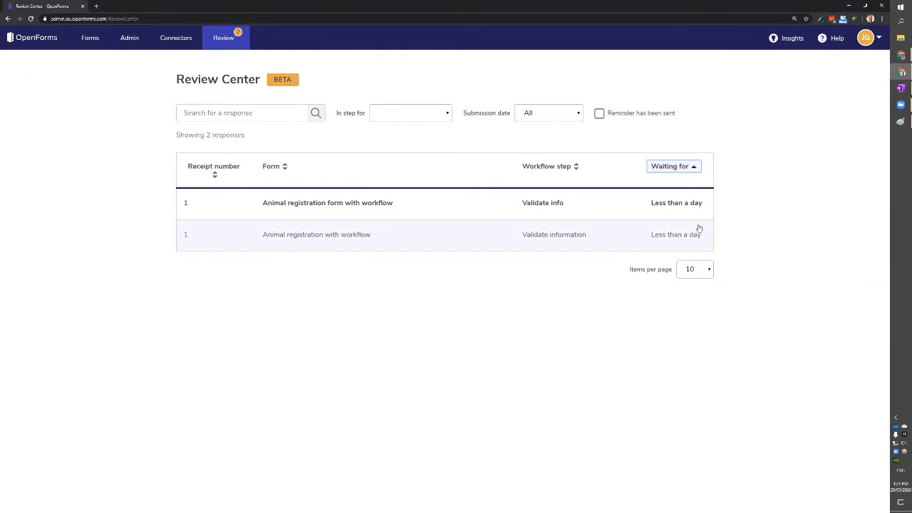
left_click(688, 168)
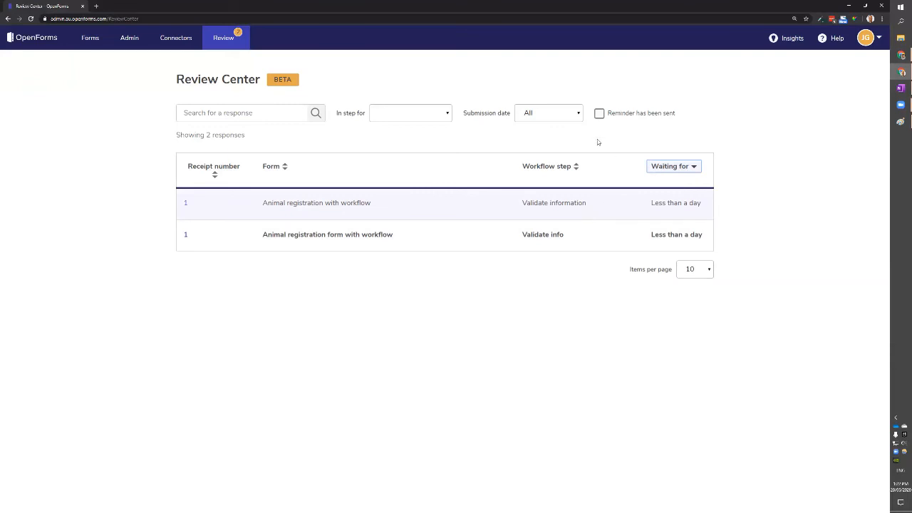
left_click(248, 113)
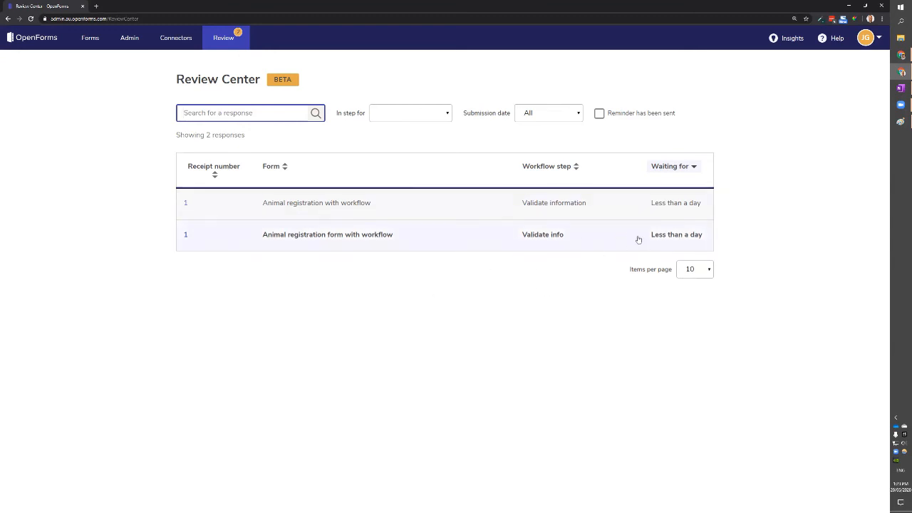
Open the workflow response and look over its With respondent and Form submitted history entries.
left_click(445, 238)
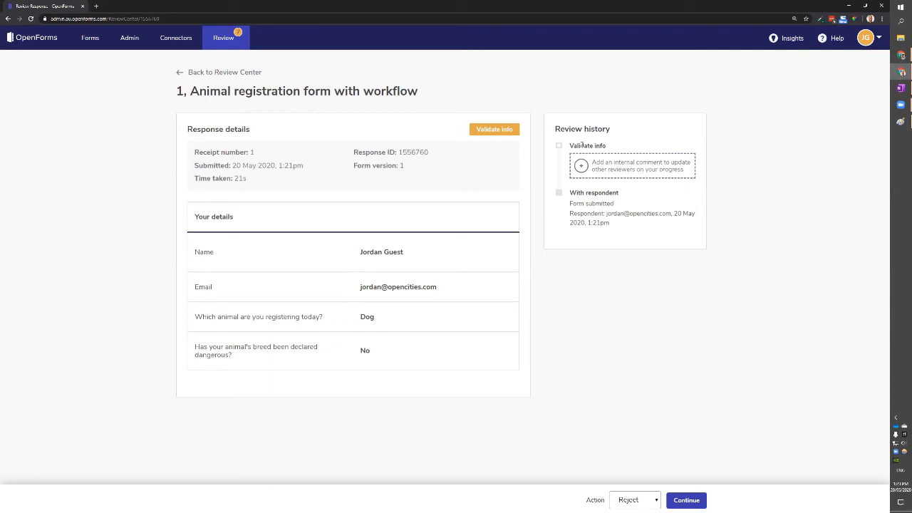
left_click_drag(571, 193, 620, 227)
left_click(619, 207)
left_click(615, 219)
left_click(672, 223)
left_click(690, 226)
Add the internal comment 'I'm just checking something, before I action this' for other reviewers.
left_click(606, 169)
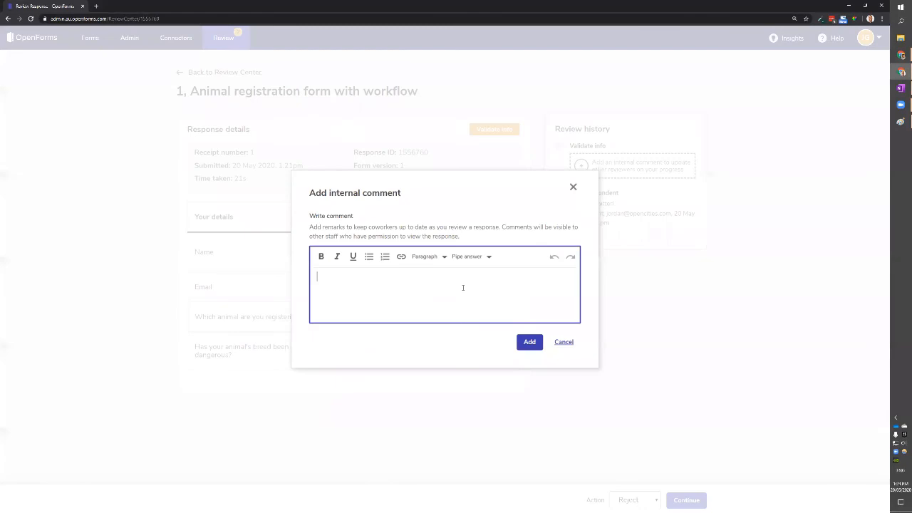
type("I'm just checking something, before I ac")
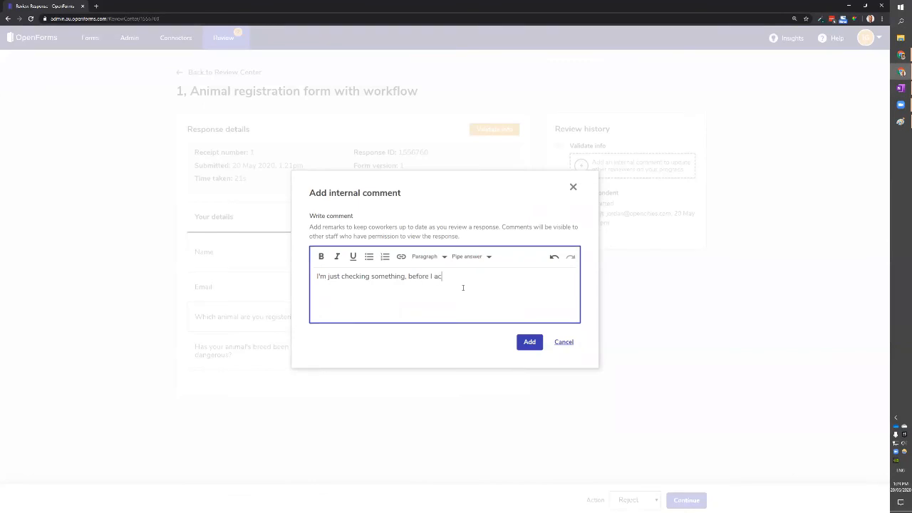
type("tion this")
left_click(530, 342)
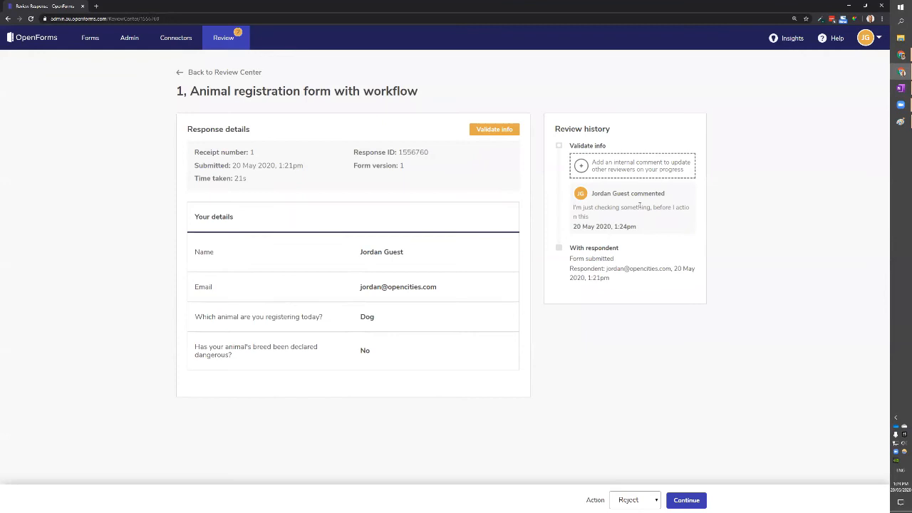
Choose Approve as the review action and continue.
left_click(631, 499)
left_click(630, 432)
left_click(633, 499)
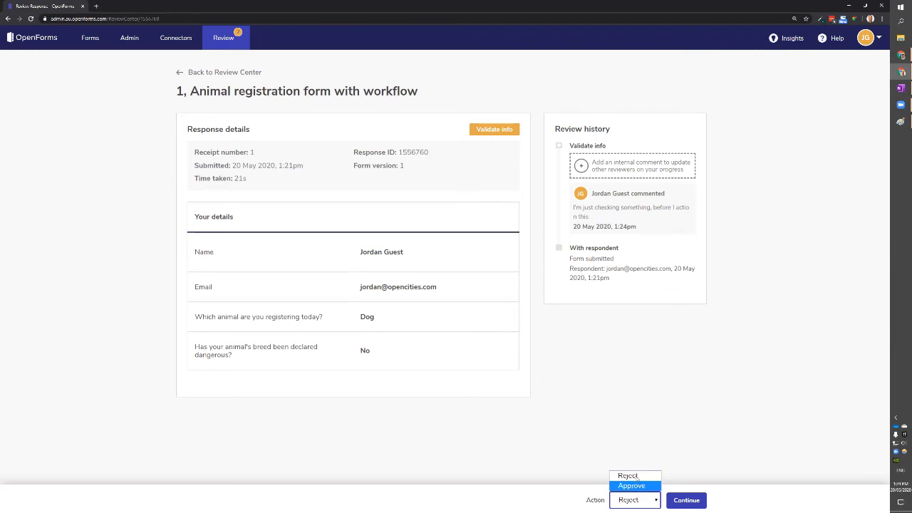
left_click(633, 486)
left_click(688, 500)
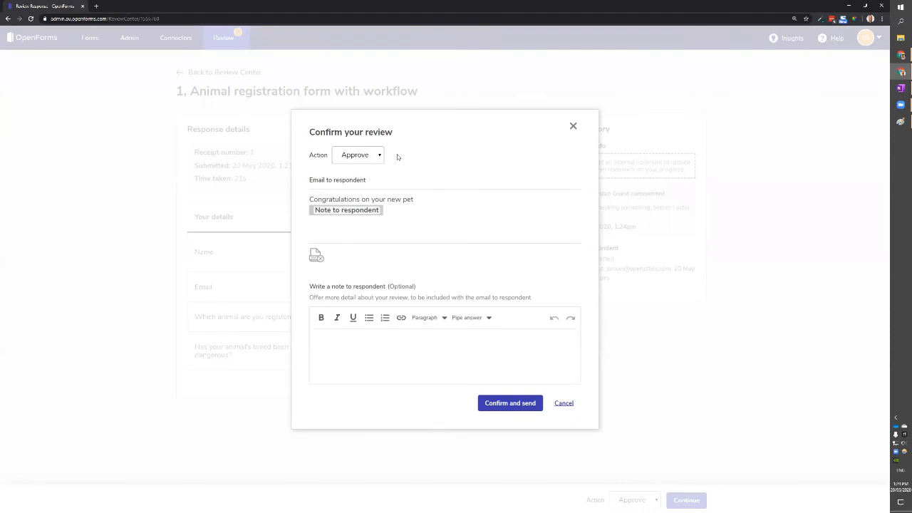
Write the respondent note 'There's something else you should know ...' and confirm the approval email.
left_click(428, 355)
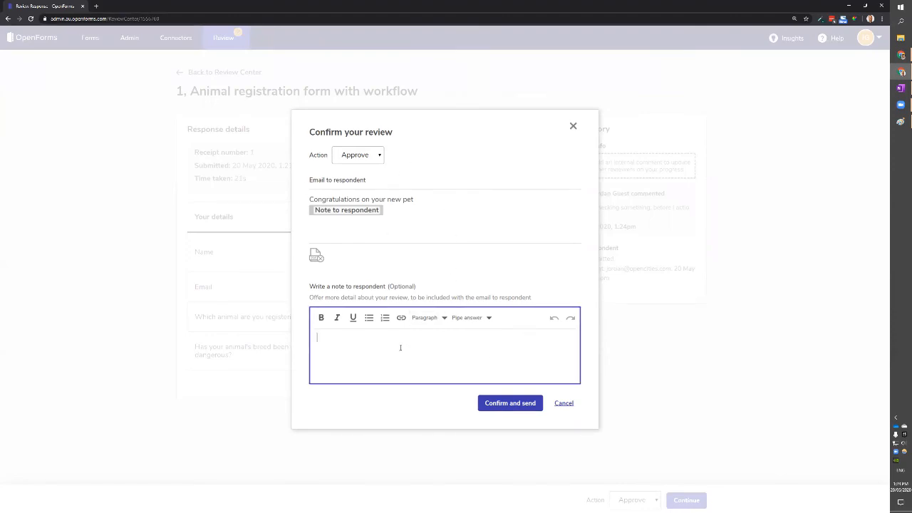
type("There's something else you should know ...")
left_click(385, 318)
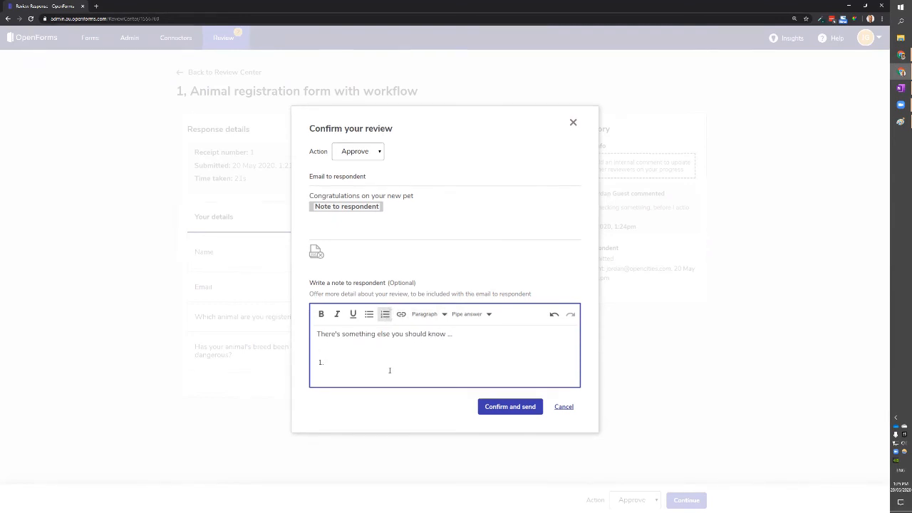
key("BackSpace")
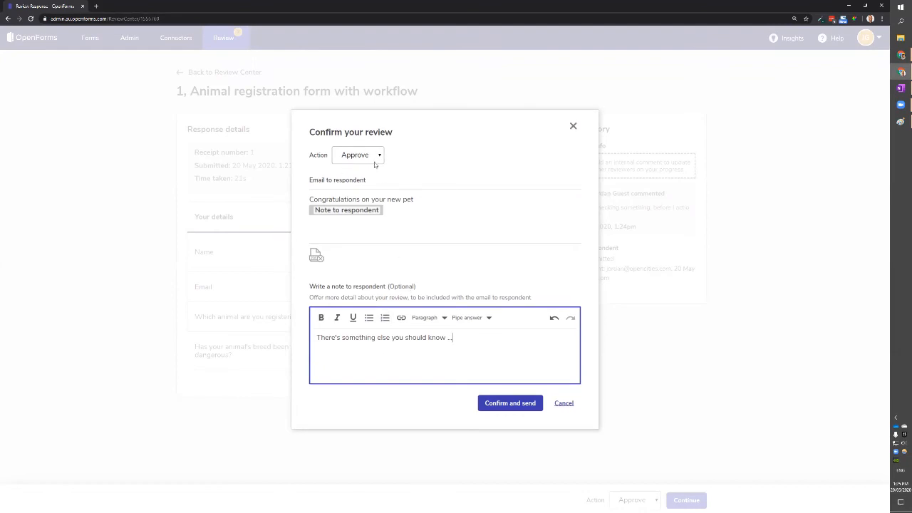
left_click(503, 403)
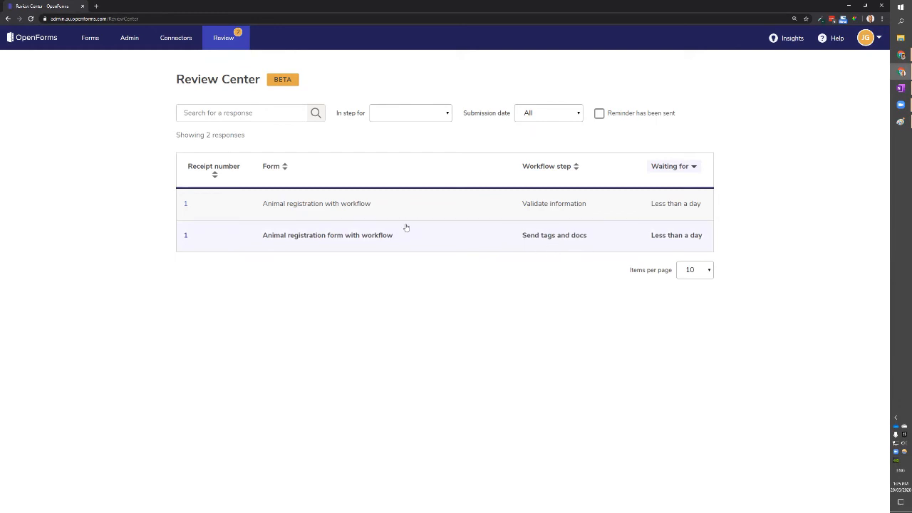
Open the response at Send tags and docs and check the Validate info Approve entry.
left_click(471, 244)
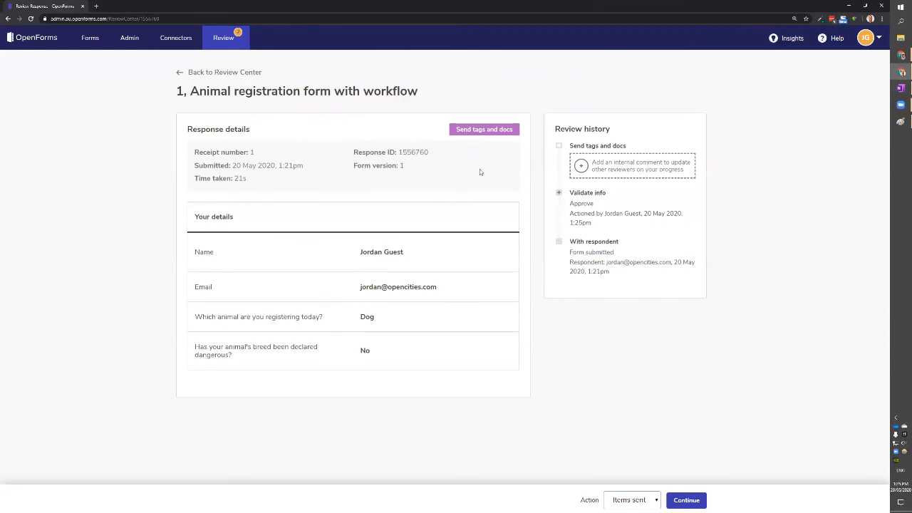
left_click_drag(456, 129, 517, 130)
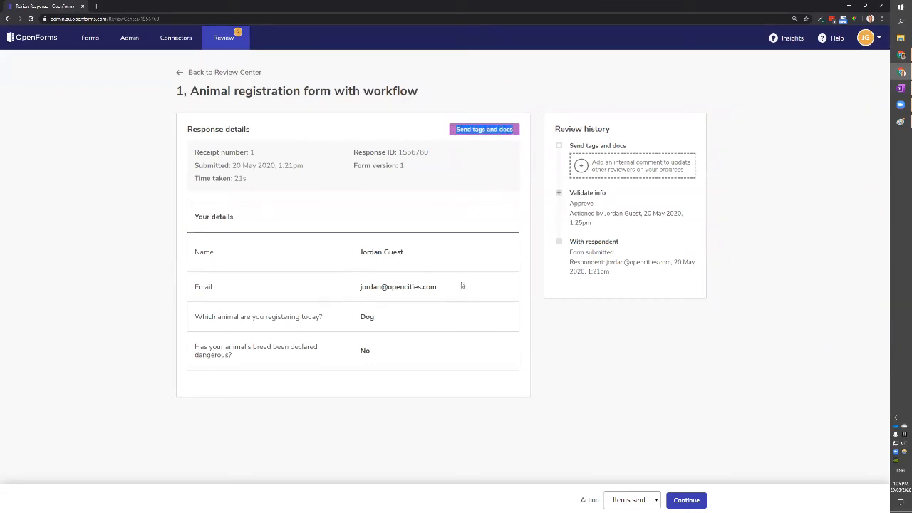
left_click(471, 145)
left_click_drag(456, 130, 513, 131)
left_click(514, 135)
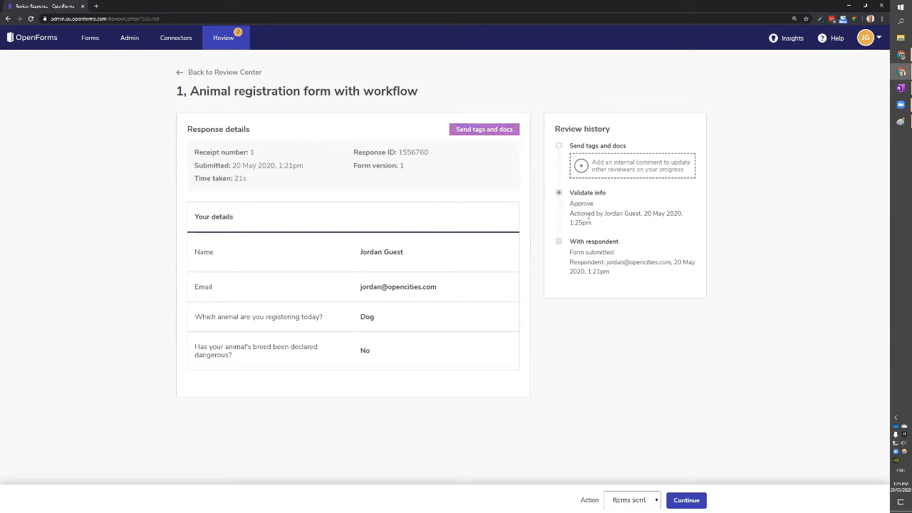
left_click_drag(570, 192, 642, 213)
left_click(611, 195)
left_click(571, 204)
left_click(646, 214)
left_click(655, 224)
Expand the Validate info comments to review the internal comment and respondent note.
left_click(559, 192)
left_click_drag(620, 313, 592, 288)
left_click(593, 290)
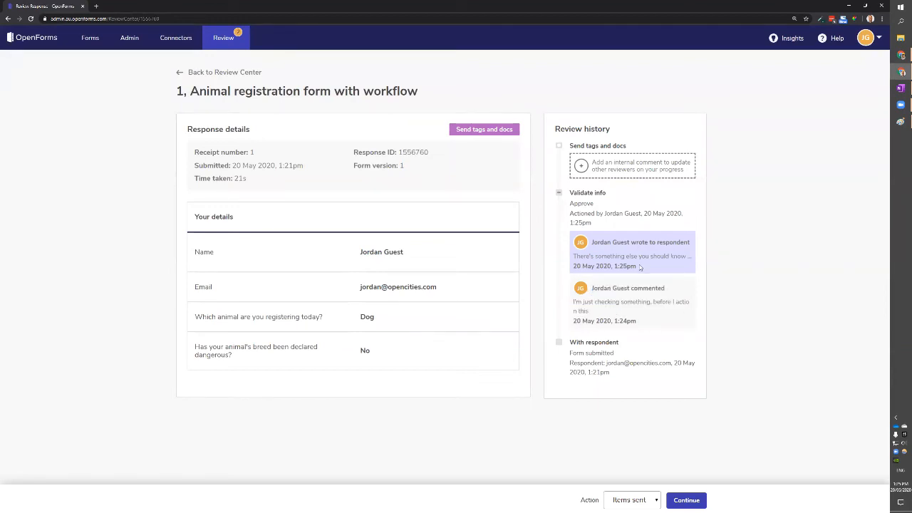
left_click_drag(640, 266, 593, 242)
left_click(617, 255)
Keep Items sent as the action, continue, and confirm it.
left_click(627, 503)
left_click(633, 501)
left_click(630, 501)
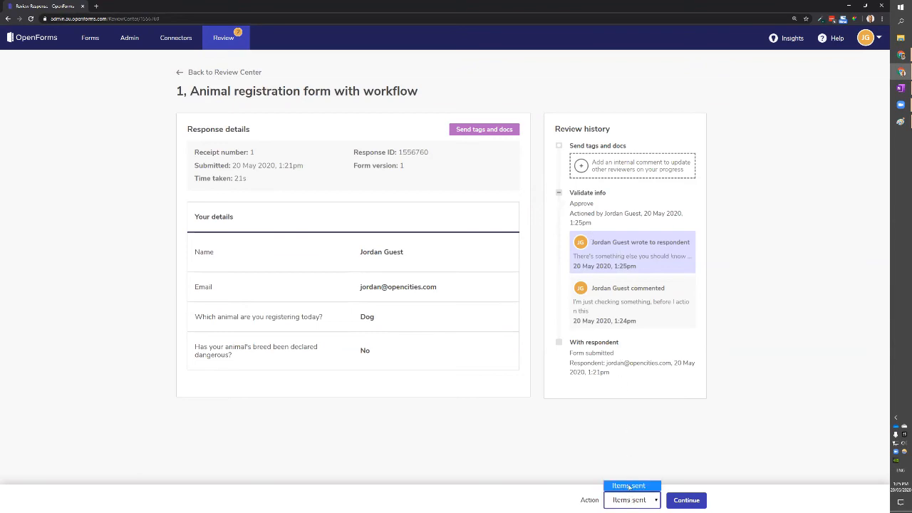
left_click(632, 499)
left_click(686, 500)
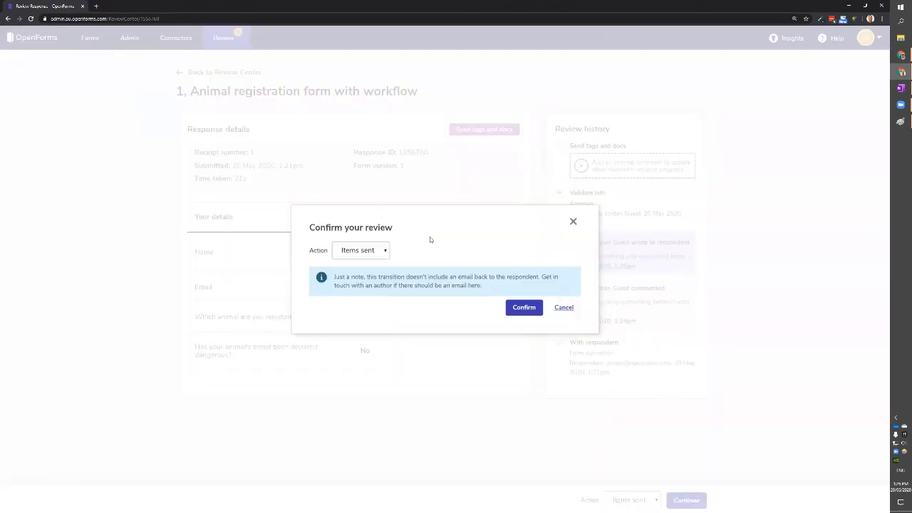
left_click(532, 311)
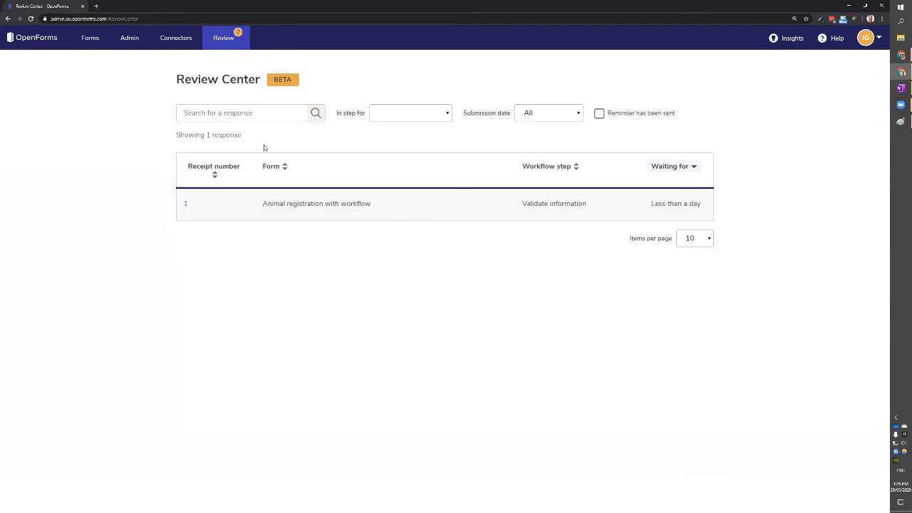
Switch to the Webinar workspace and open the Animal registration form's Responses.
left_click(97, 43)
left_click(227, 97)
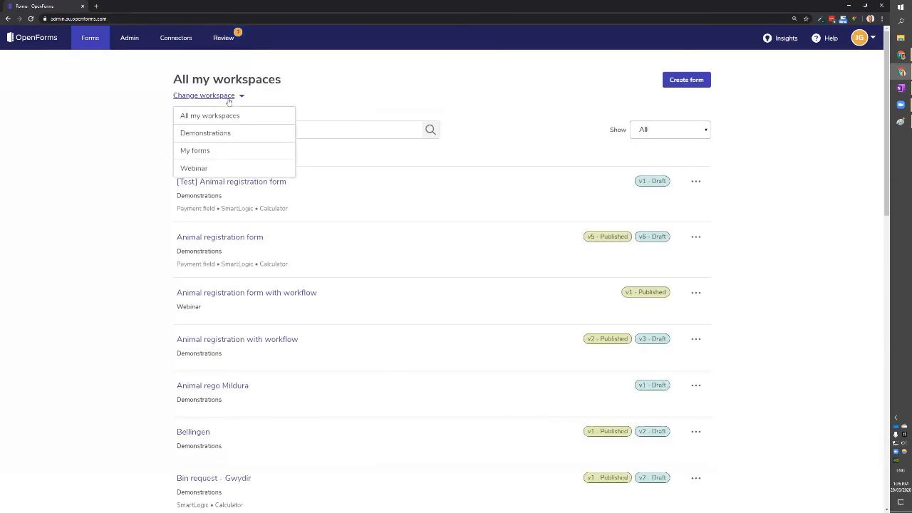
left_click(226, 166)
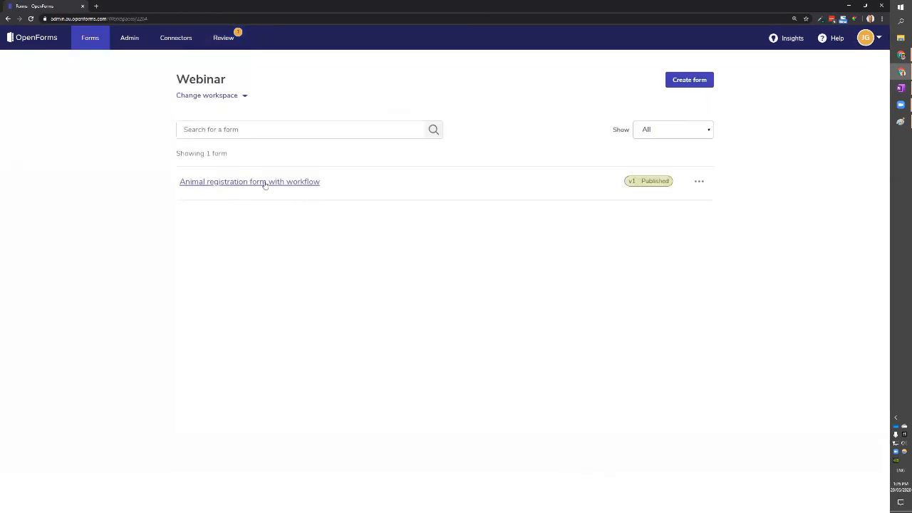
left_click(279, 181)
left_click(378, 147)
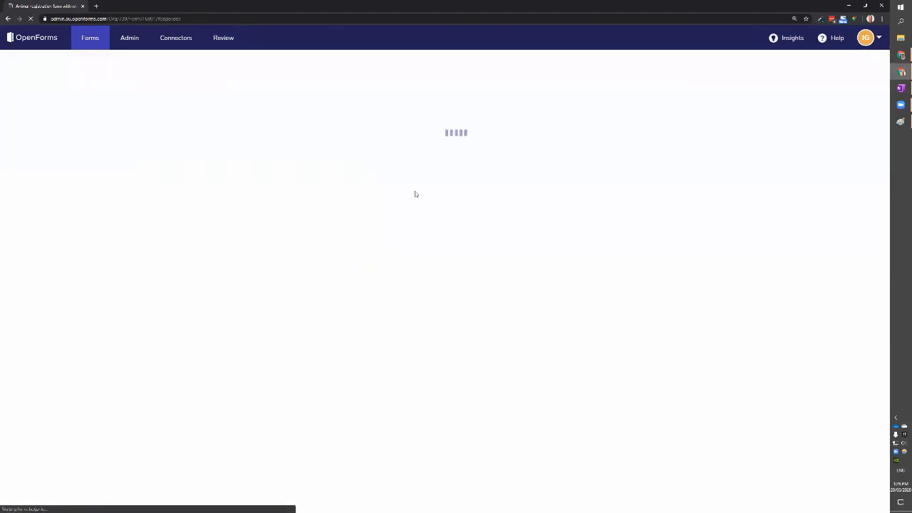
scroll(441, 254, "down", 1)
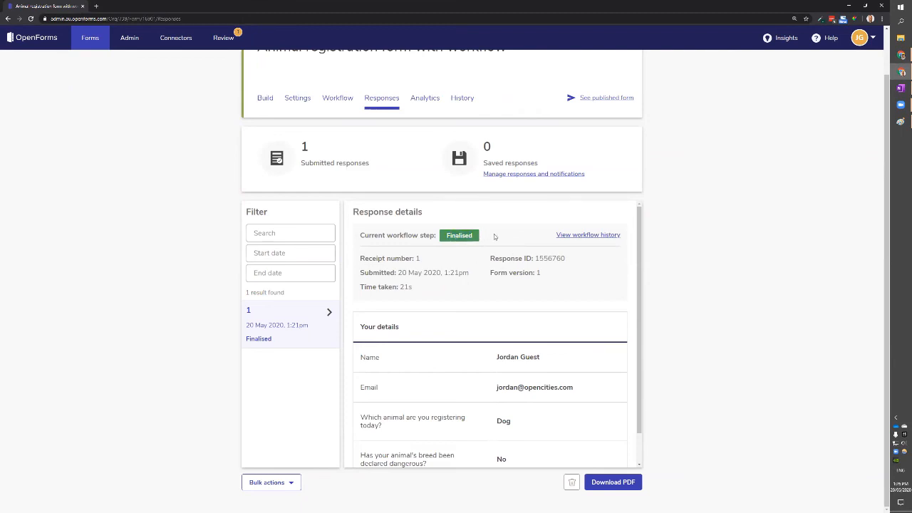
Review the response's workflow history, including Items sent and Validate info comments, then close it.
left_click(572, 236)
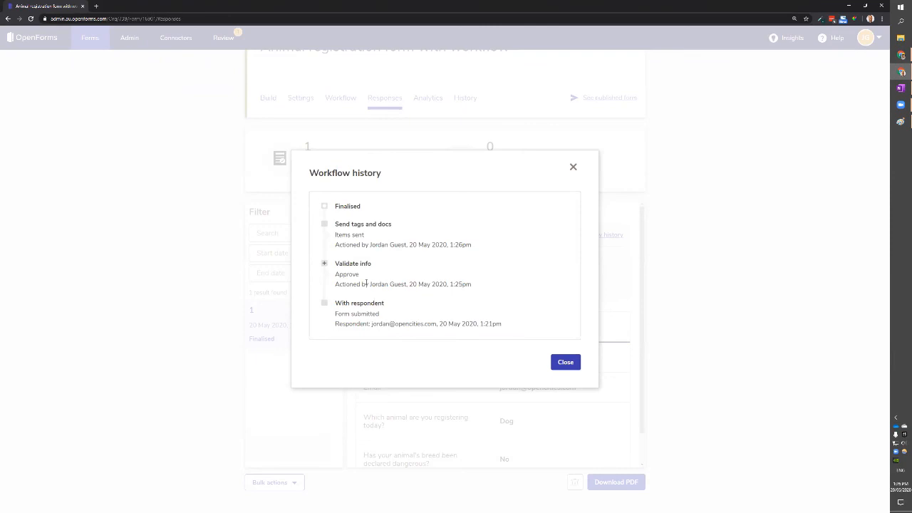
left_click_drag(350, 244, 369, 245)
left_click(404, 246)
left_click(427, 250)
left_click(325, 264)
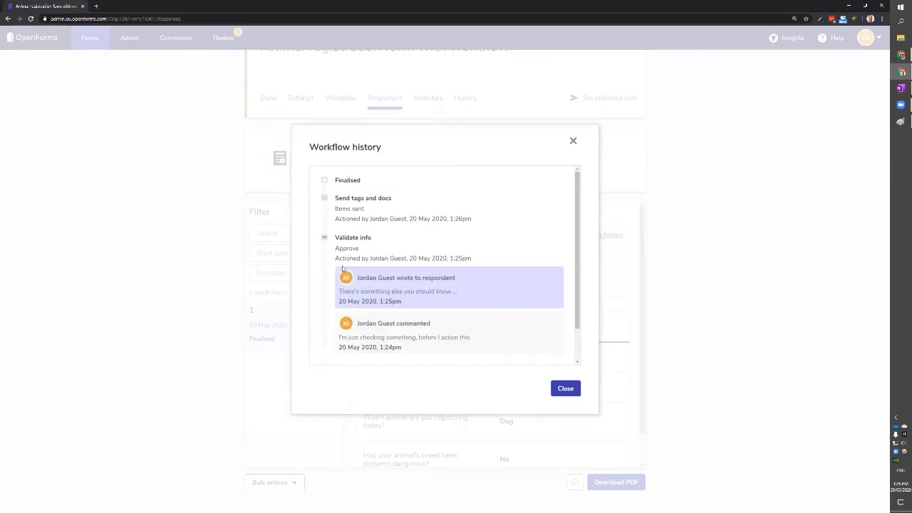
scroll(392, 281, "down", 1)
scroll(462, 304, "up", 2)
scroll(409, 344, "down", 2)
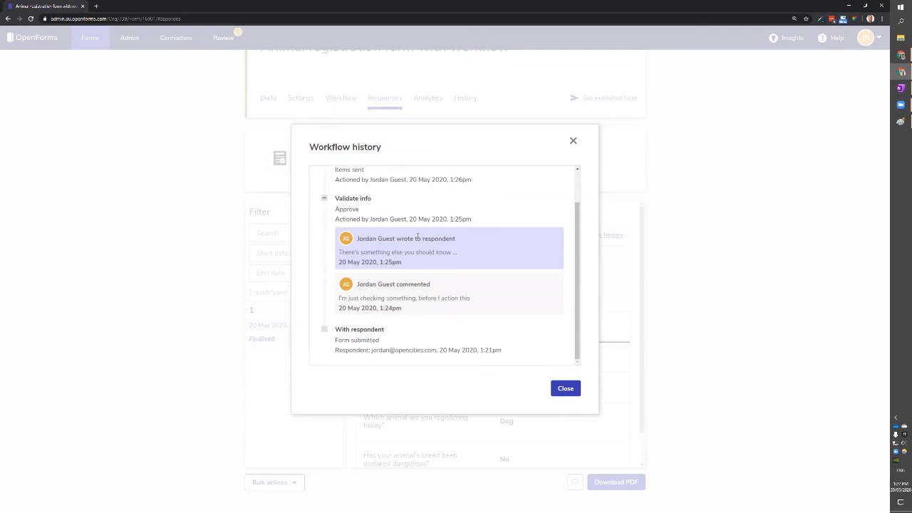
left_click(570, 389)
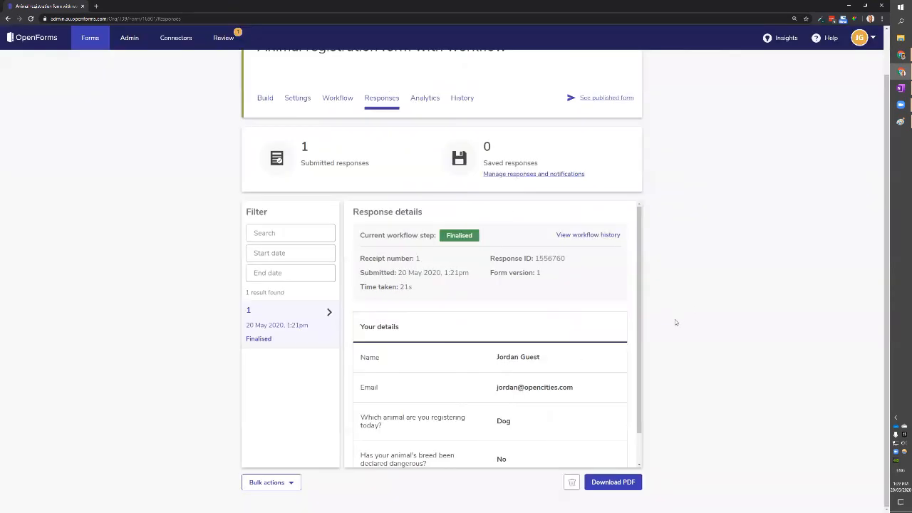
left_click(91, 38)
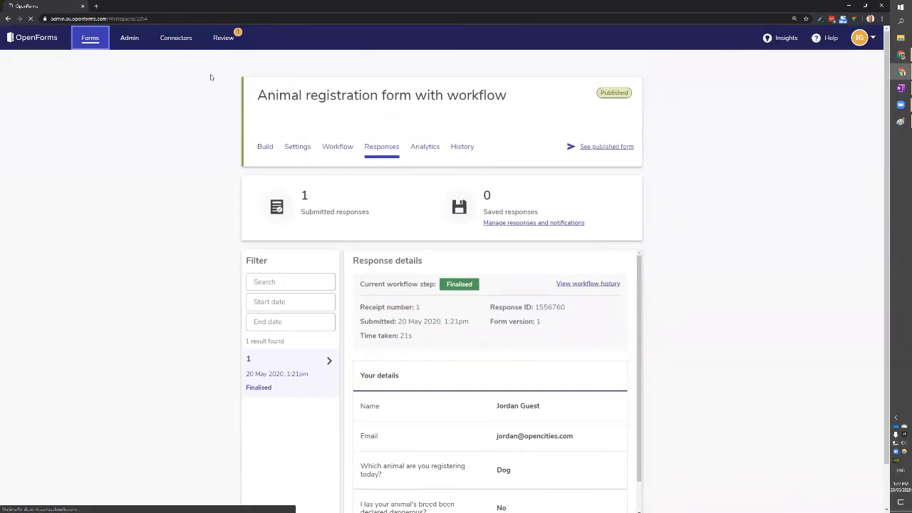